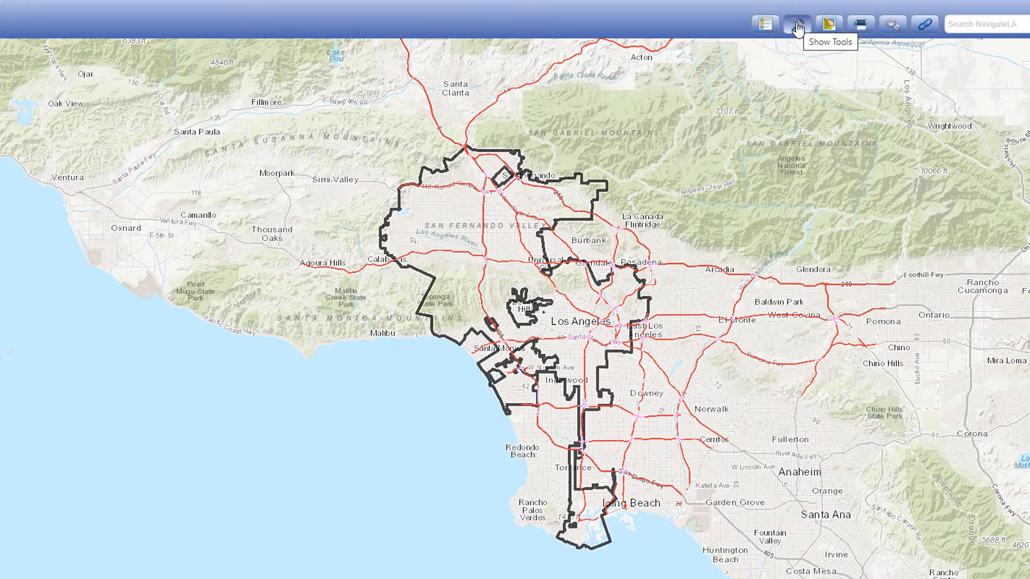
# Use the Draw Point tool to place a point on the Temple St sidewalk corner beside the yellow crosswalk.
pyautogui.click(797, 26)
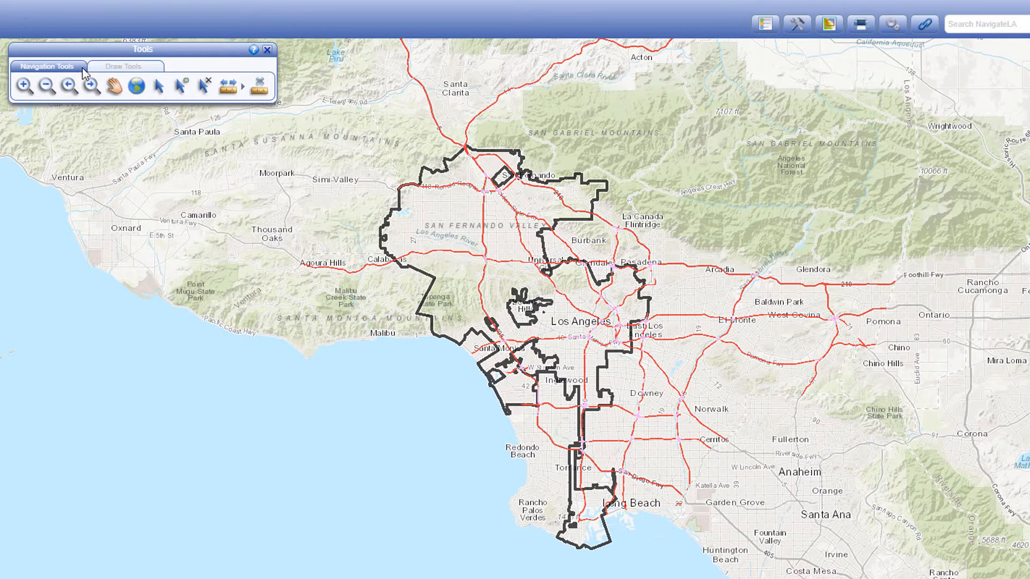
pyautogui.click(99, 66)
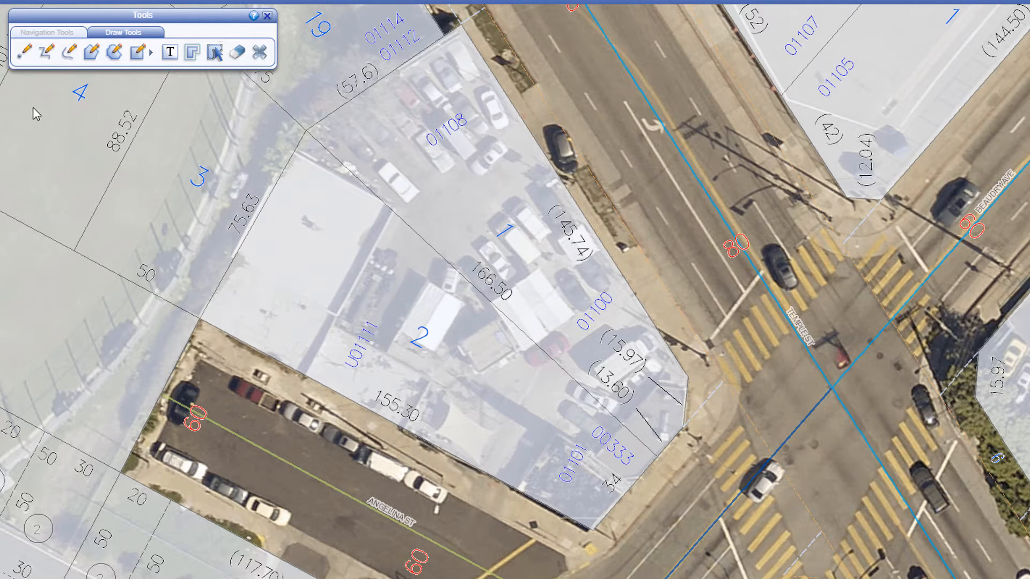
pyautogui.click(23, 54)
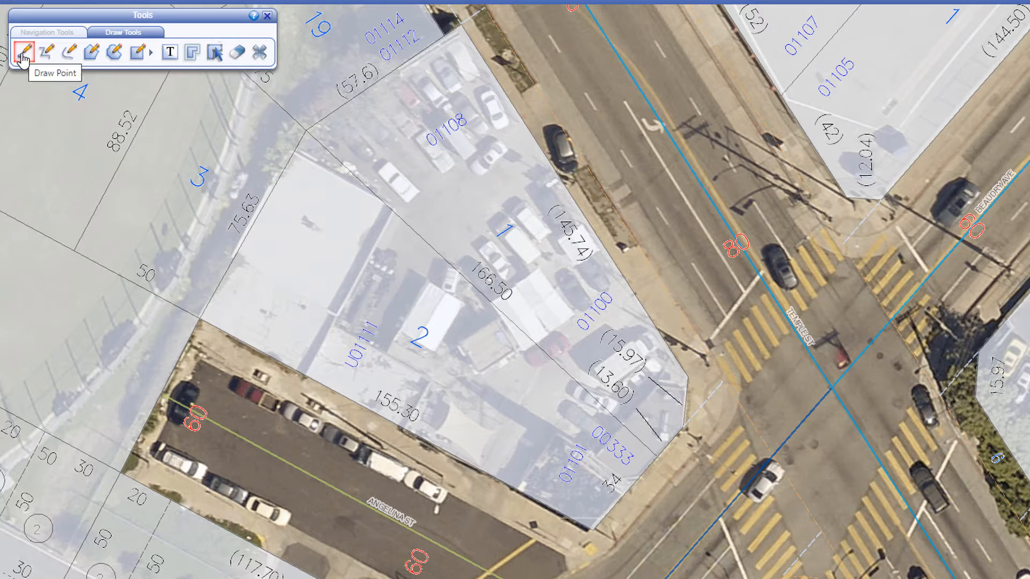
pyautogui.click(24, 54)
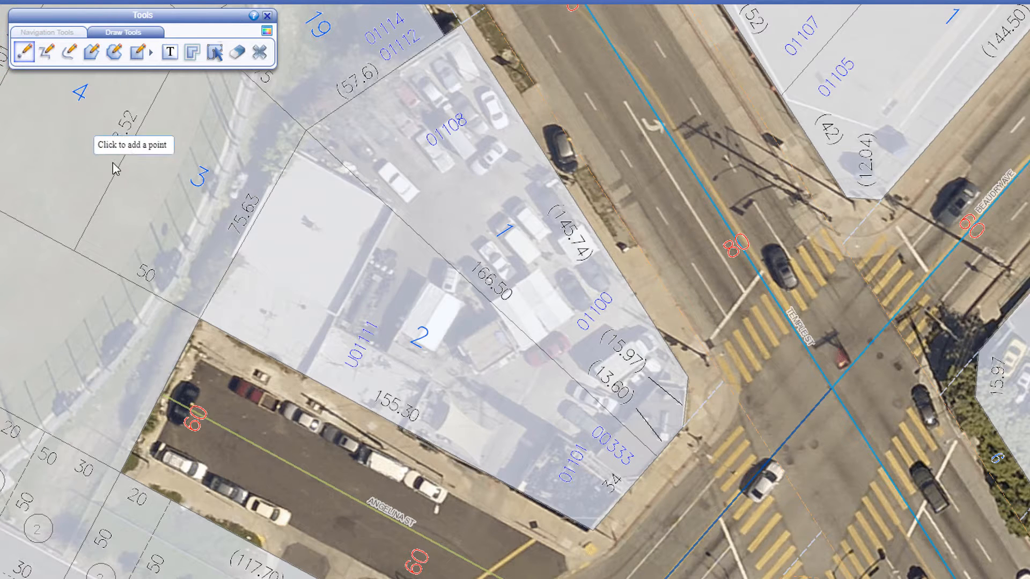
pyautogui.click(709, 344)
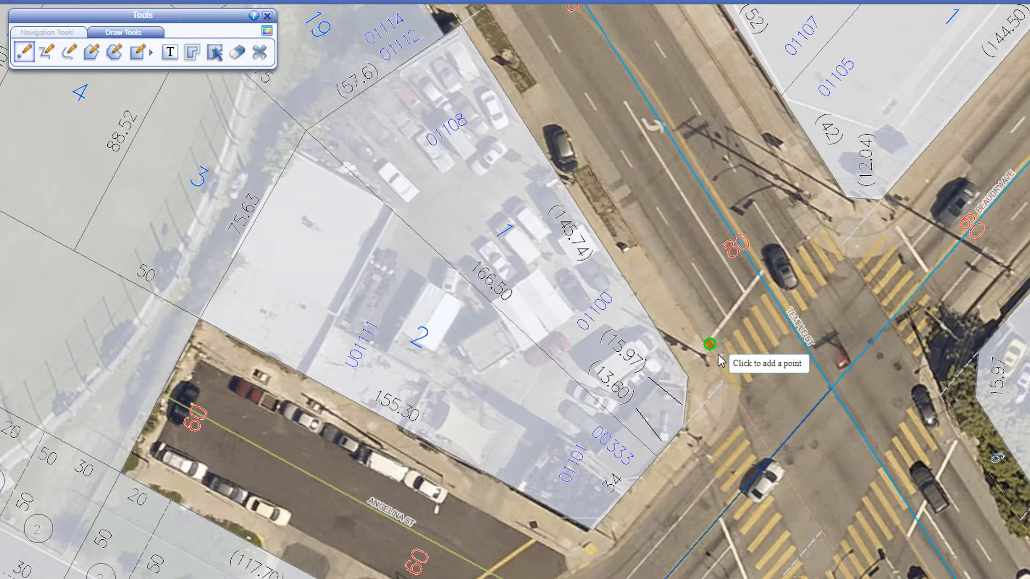
# Show the marker symbol settings and set the fill color to cyan and the outline color to red.
pyautogui.click(267, 32)
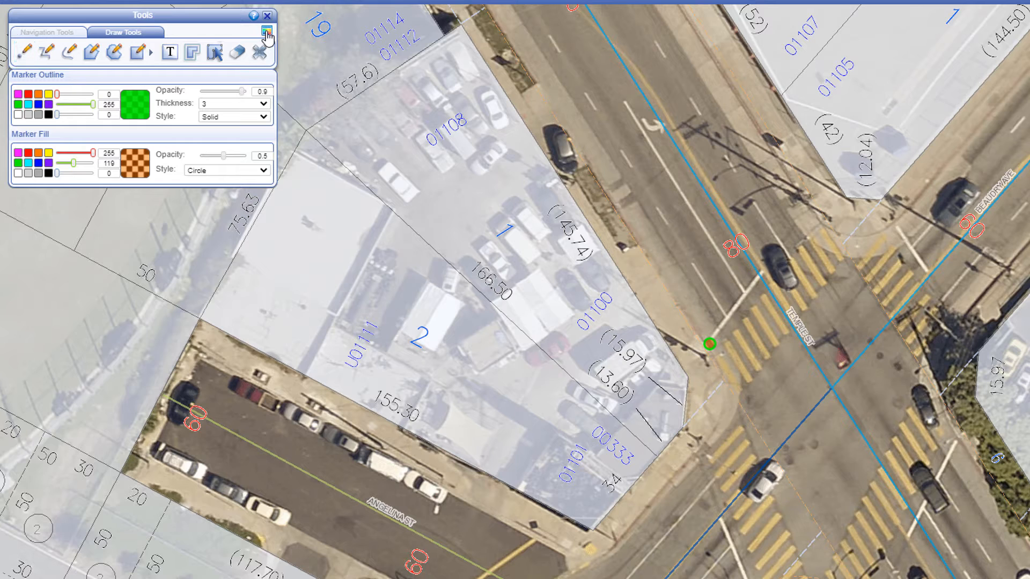
pyautogui.click(68, 82)
pyautogui.click(57, 134)
pyautogui.click(268, 157)
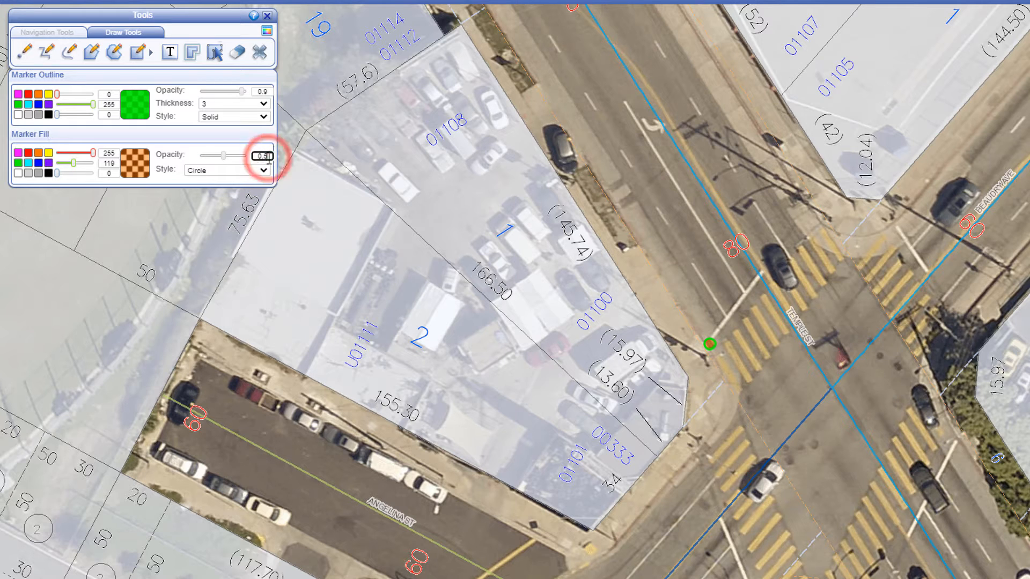
pyautogui.click(263, 105)
pyautogui.click(264, 104)
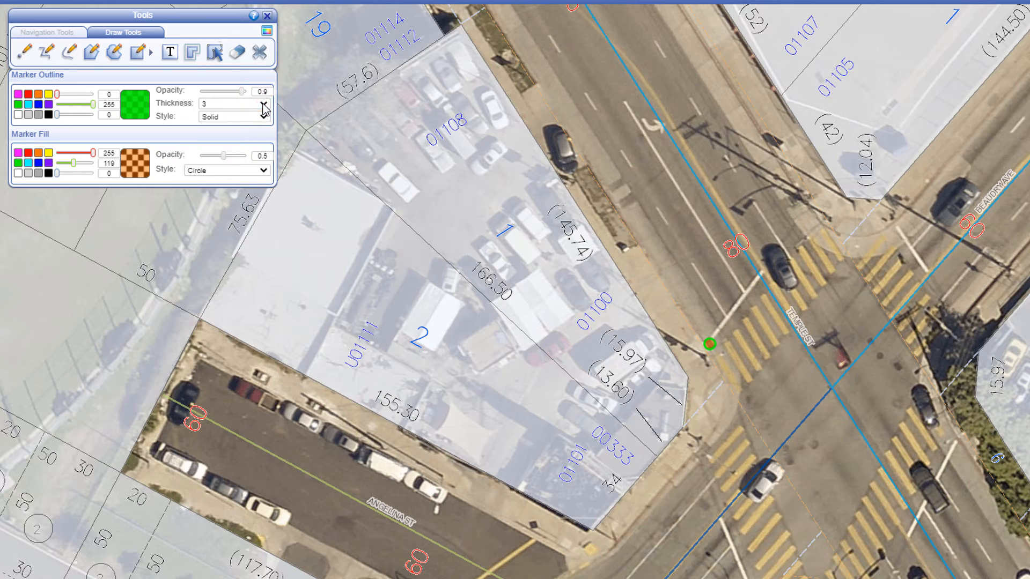
pyautogui.click(263, 171)
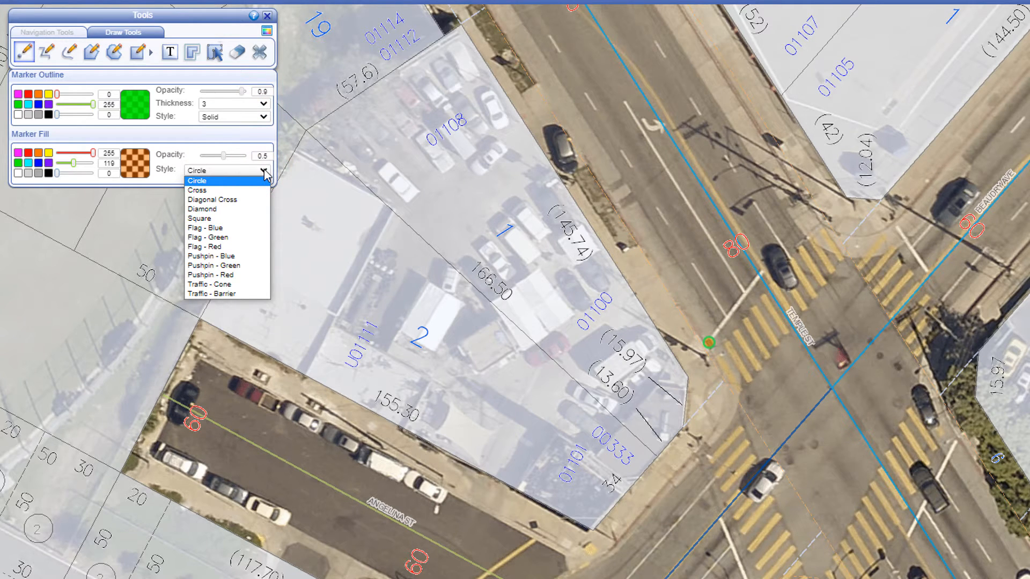
pyautogui.click(28, 162)
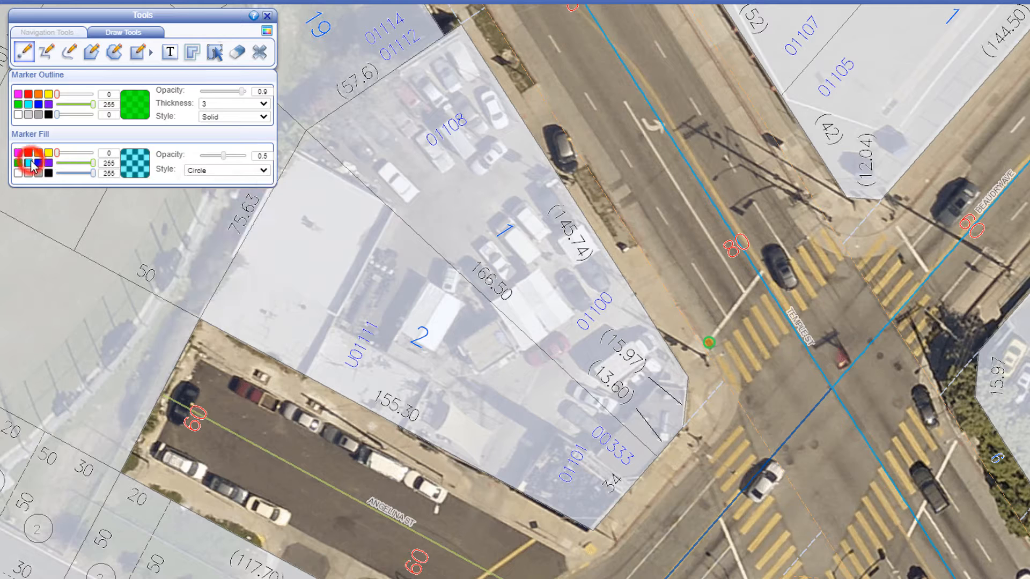
pyautogui.click(28, 93)
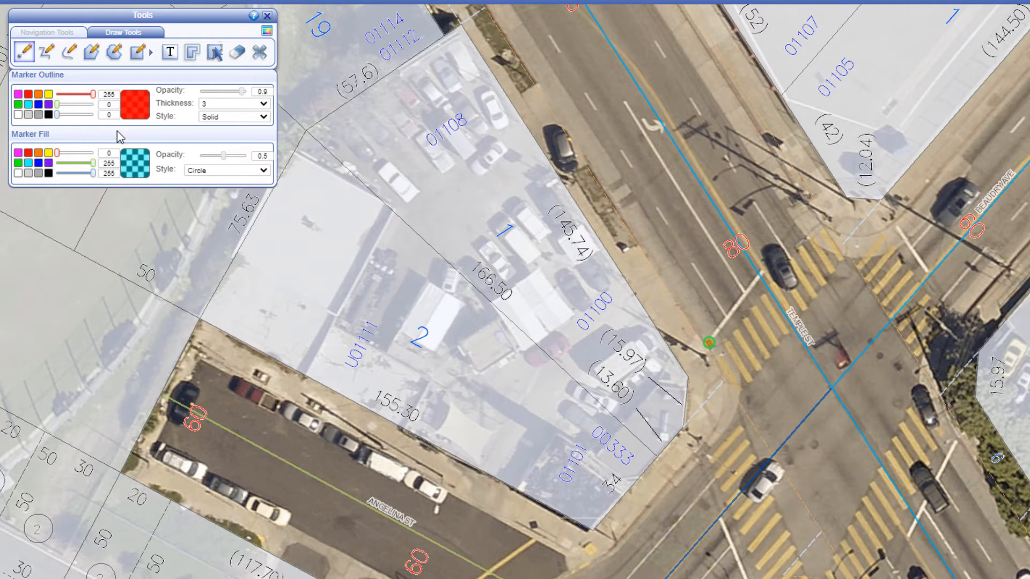
# Place a Diagonal Cross marker at the Beaudry Ave curb beside the crosswalk and a Diamond marker in the Temple St intersection.
pyautogui.click(198, 171)
pyautogui.click(207, 199)
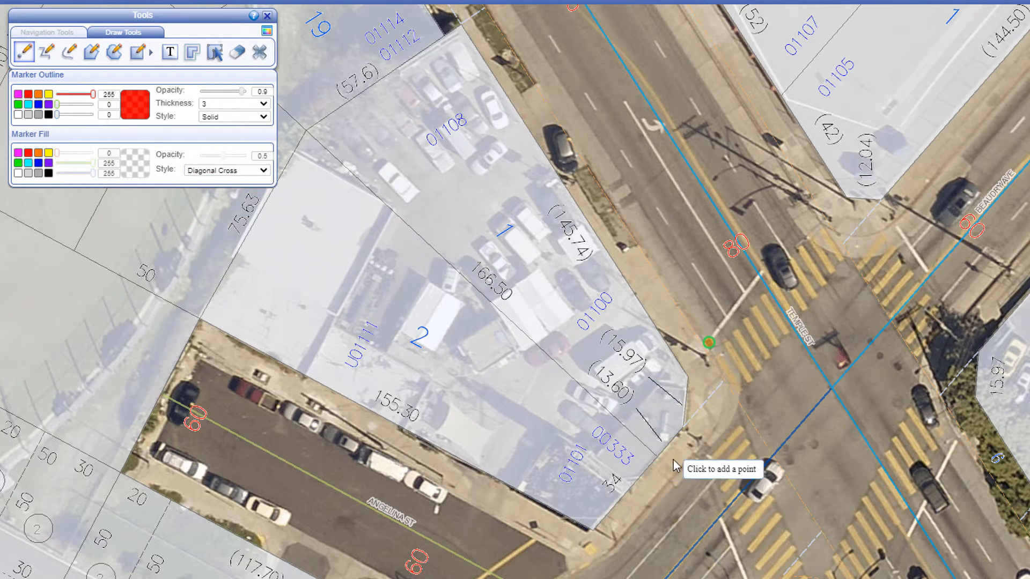
pyautogui.click(226, 170)
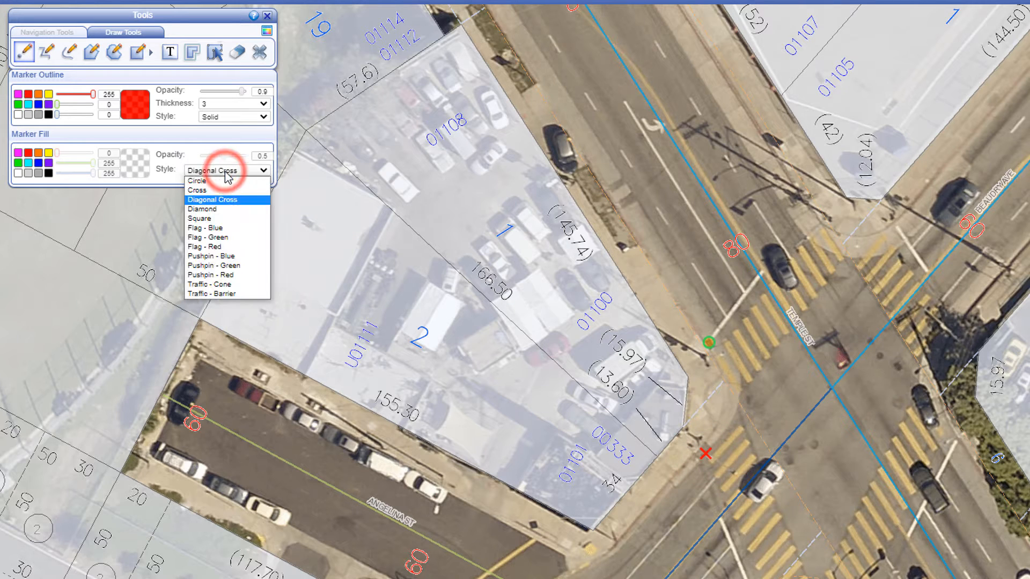
pyautogui.click(203, 208)
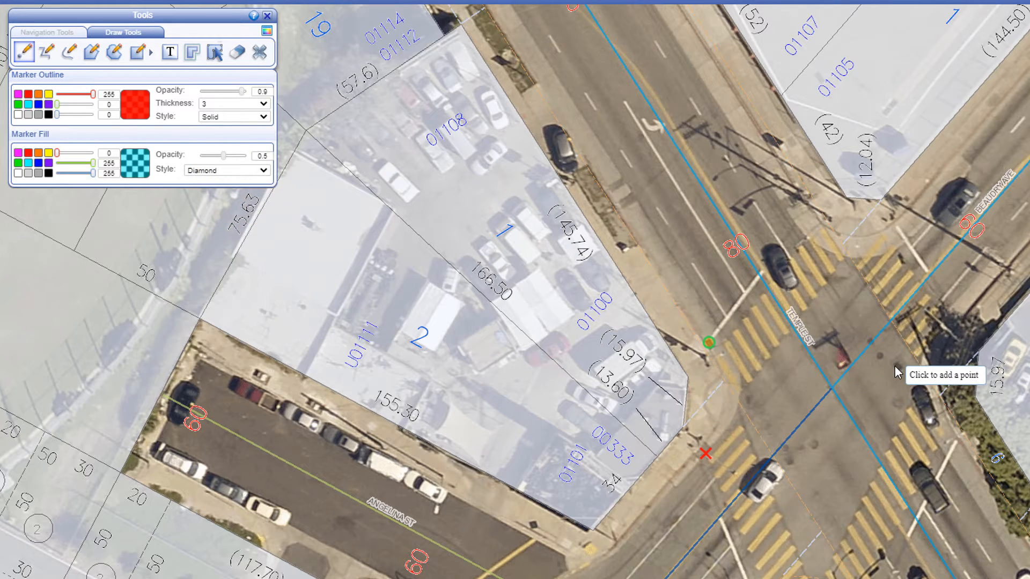
pyautogui.click(896, 368)
# Place a Square marker at the Angelina St sidewalk and a Flag - Red marker at the Temple St and Beaudry Ave sidewalk corner.
pyautogui.click(225, 171)
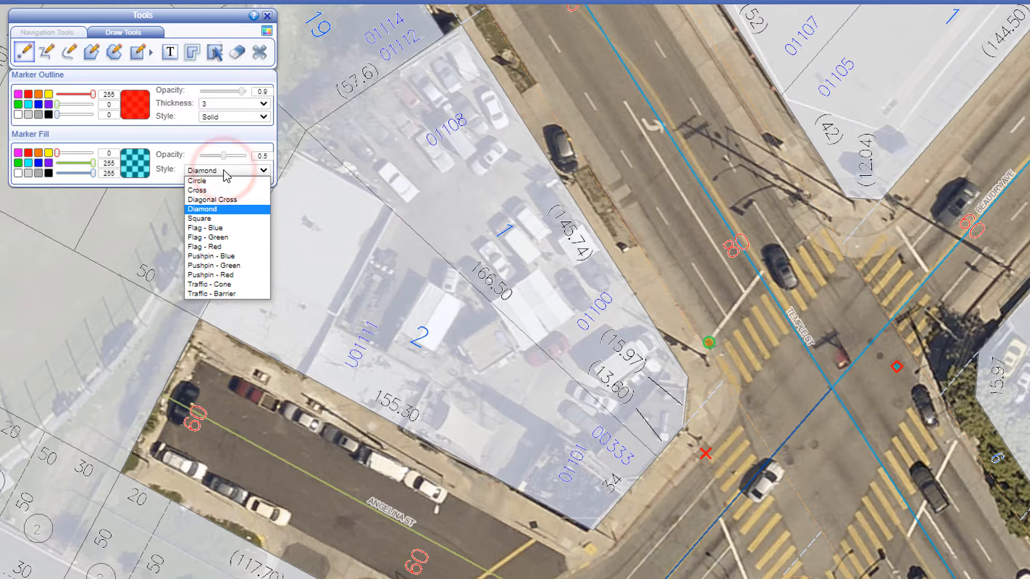
pyautogui.click(204, 218)
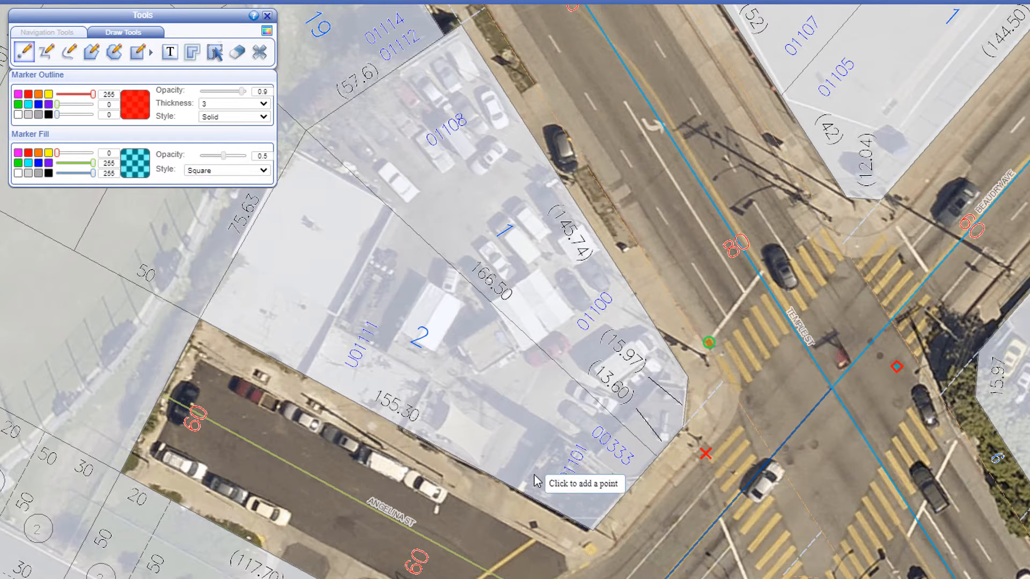
pyautogui.click(538, 523)
pyautogui.click(249, 171)
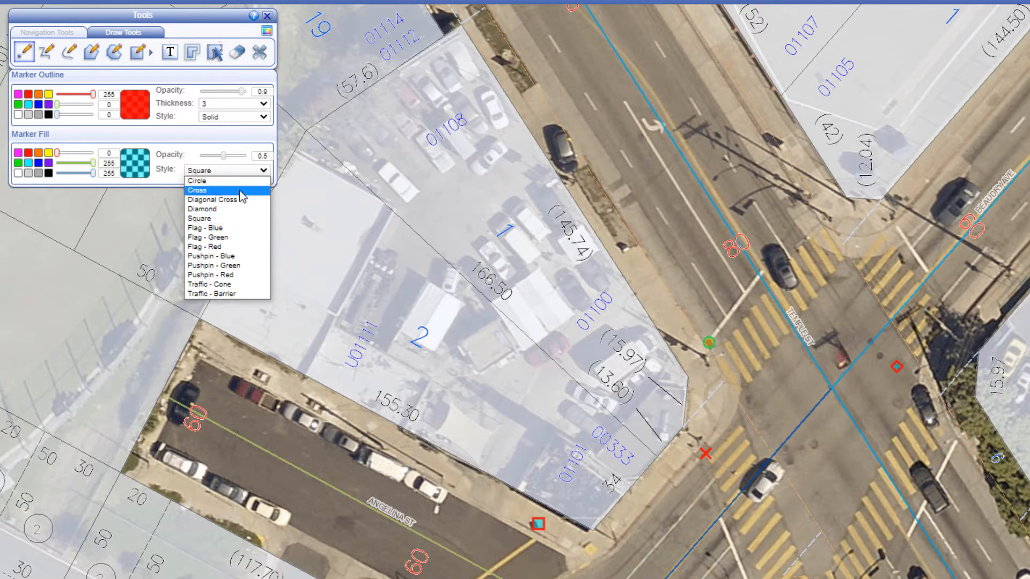
pyautogui.click(216, 248)
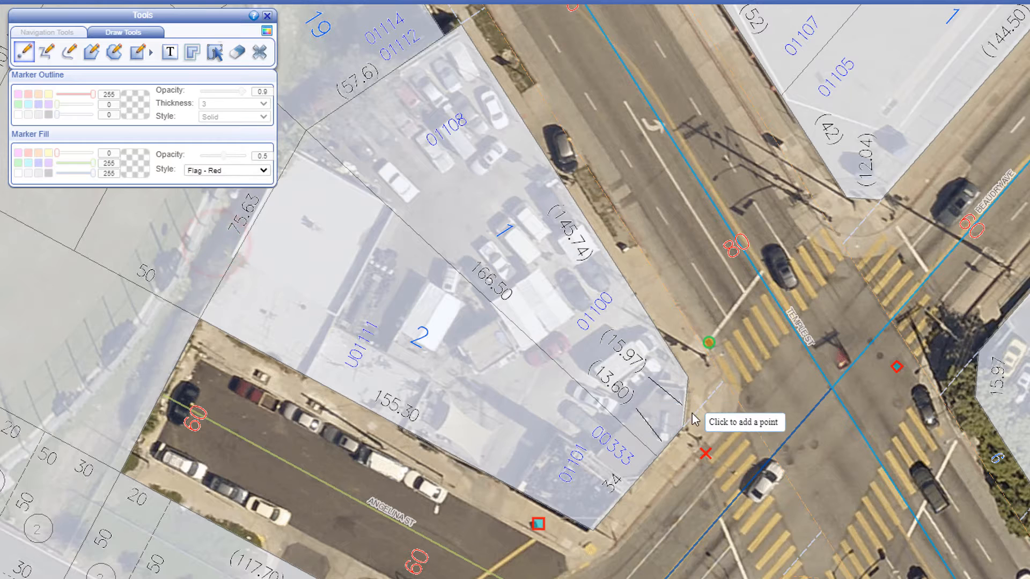
pyautogui.click(713, 402)
# Place two Pushpin - Green markers along the Temple St sidewalk beside lot 1.
pyautogui.click(262, 171)
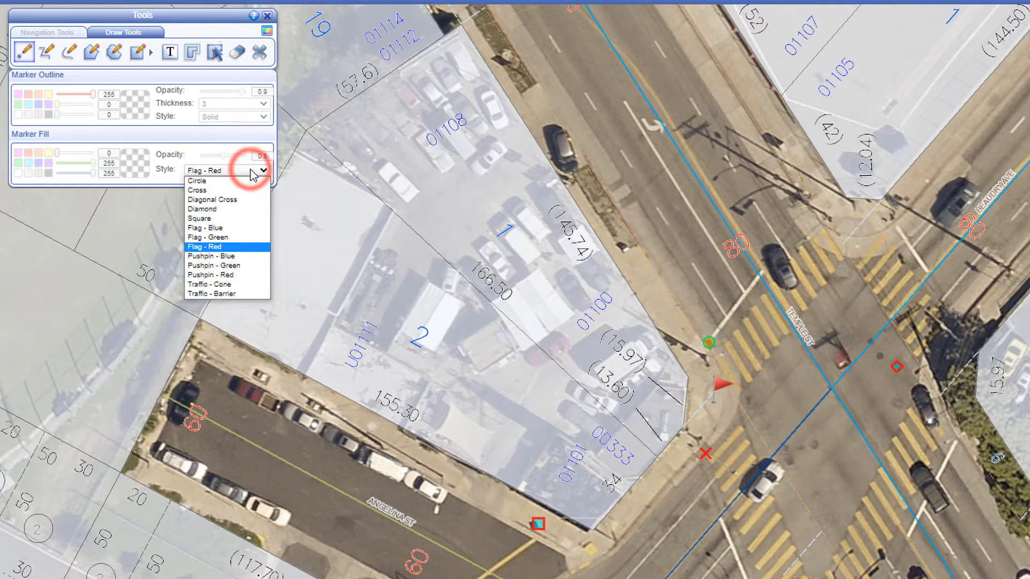
pyautogui.click(230, 261)
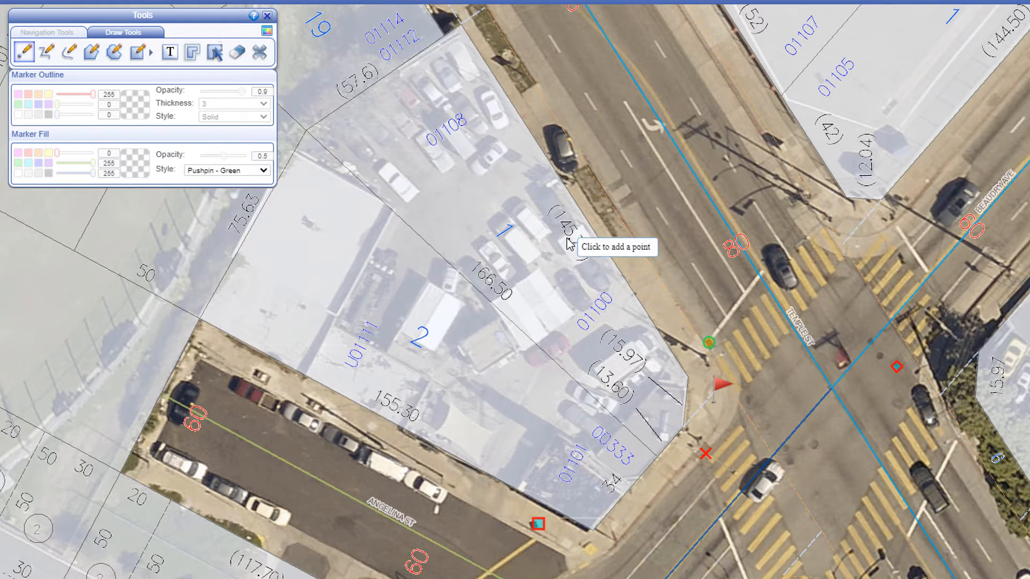
pyautogui.click(586, 182)
pyautogui.click(606, 210)
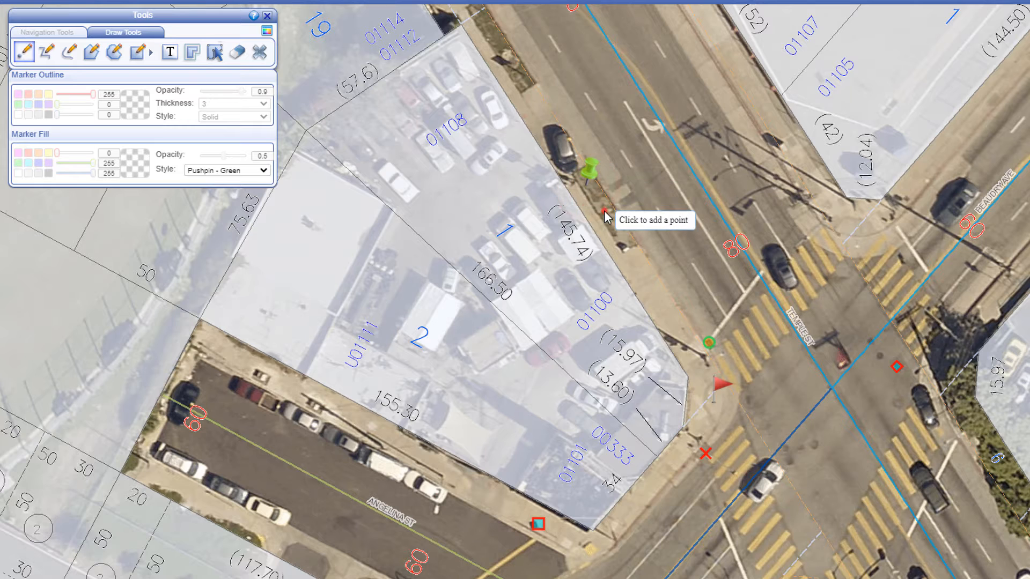
# Place a Traffic - Cone marker and a Traffic - Barrier marker across the end of Angelina St at Beaudry Ave.
pyautogui.click(262, 170)
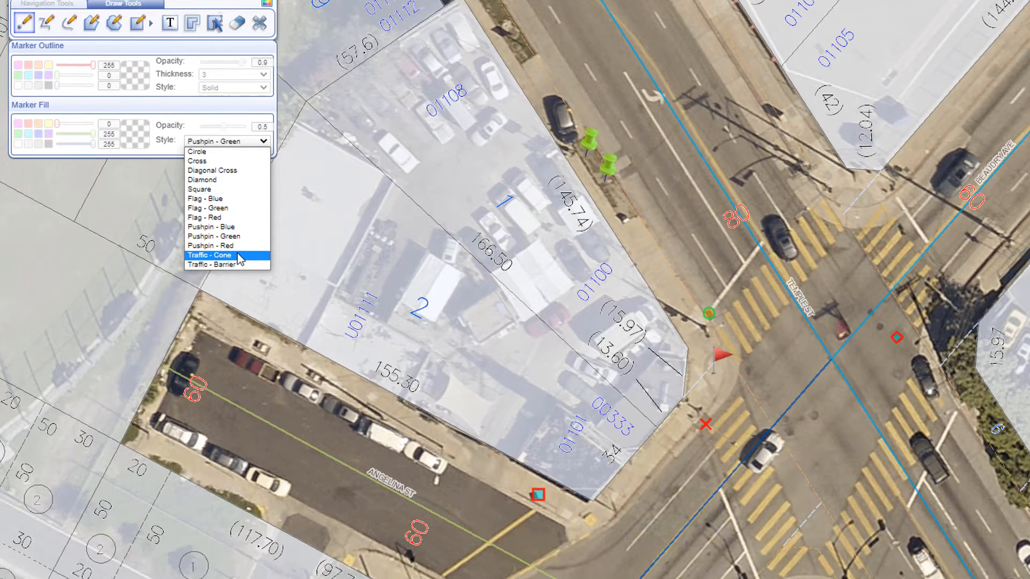
pyautogui.click(236, 256)
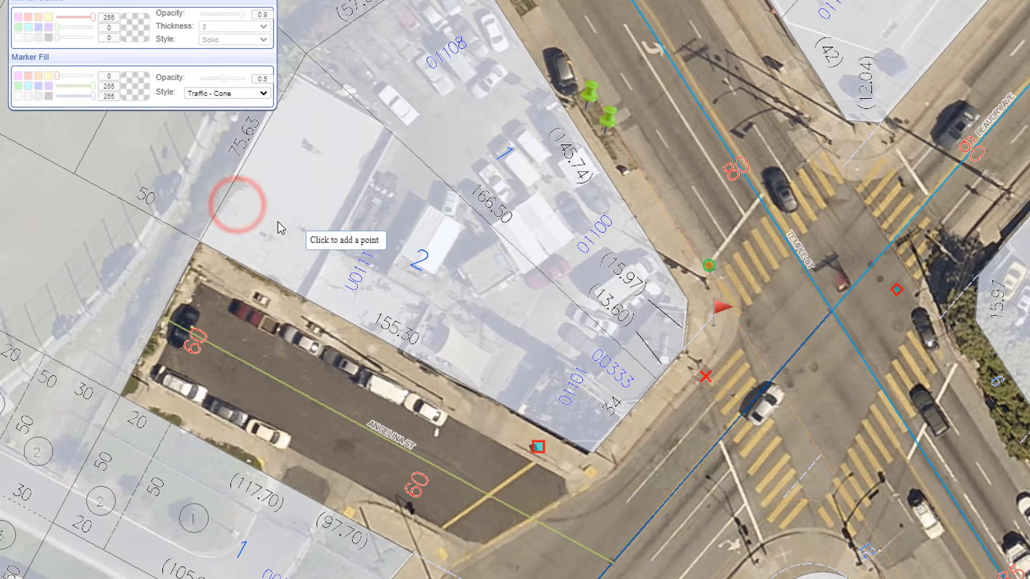
pyautogui.click(478, 572)
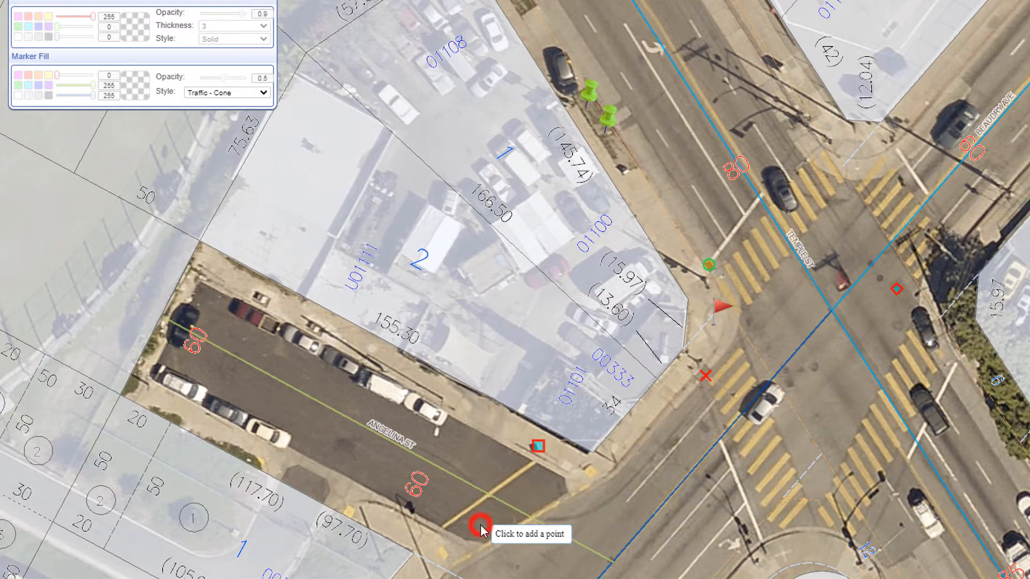
pyautogui.click(244, 93)
pyautogui.click(238, 218)
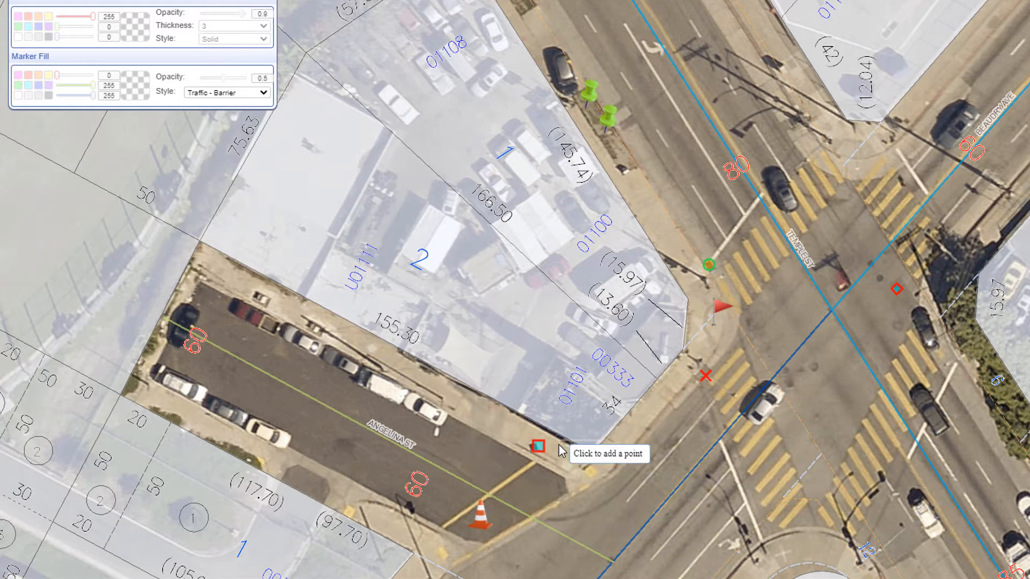
pyautogui.click(525, 491)
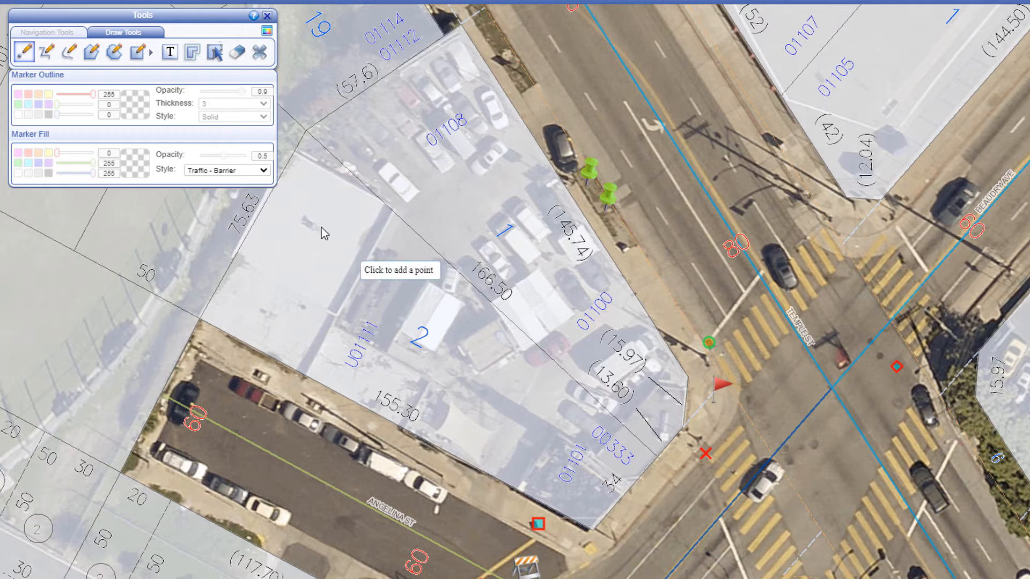
# Place a Circle marker with a Dot outline style in the intersection, on the Beaudry Ave side of Temple St.
pyautogui.click(263, 170)
pyautogui.click(241, 181)
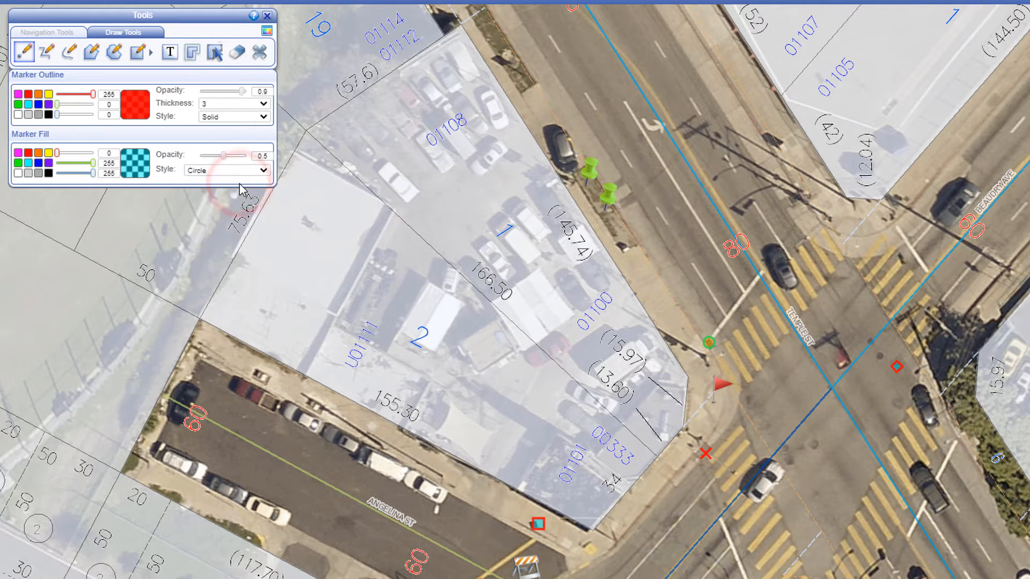
pyautogui.click(263, 117)
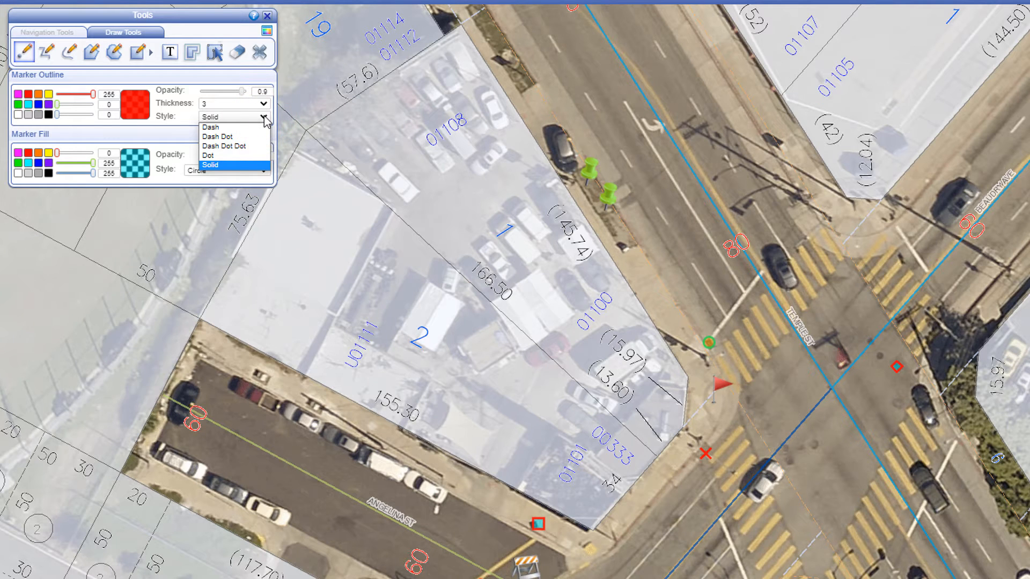
pyautogui.click(250, 155)
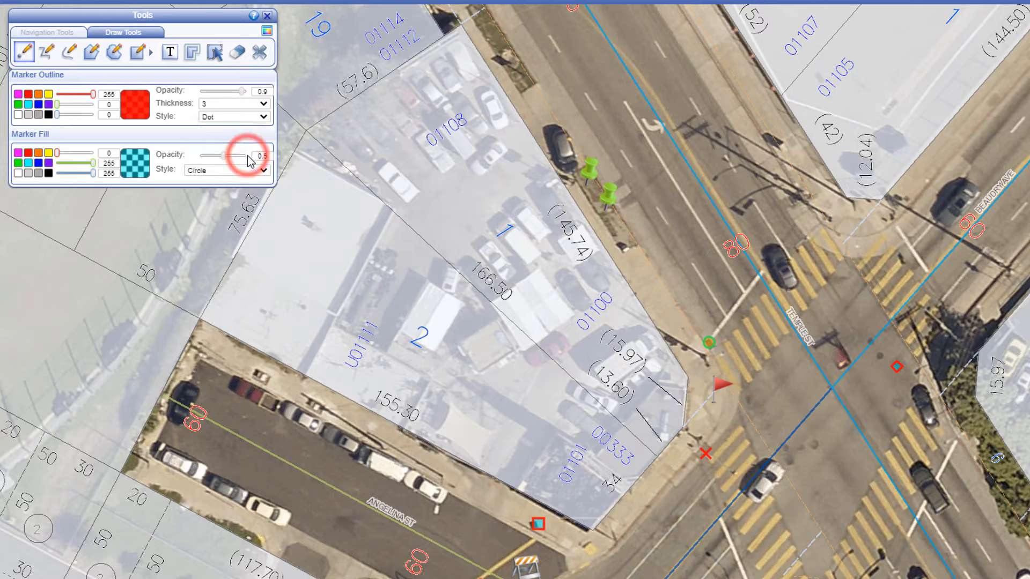
pyautogui.click(814, 445)
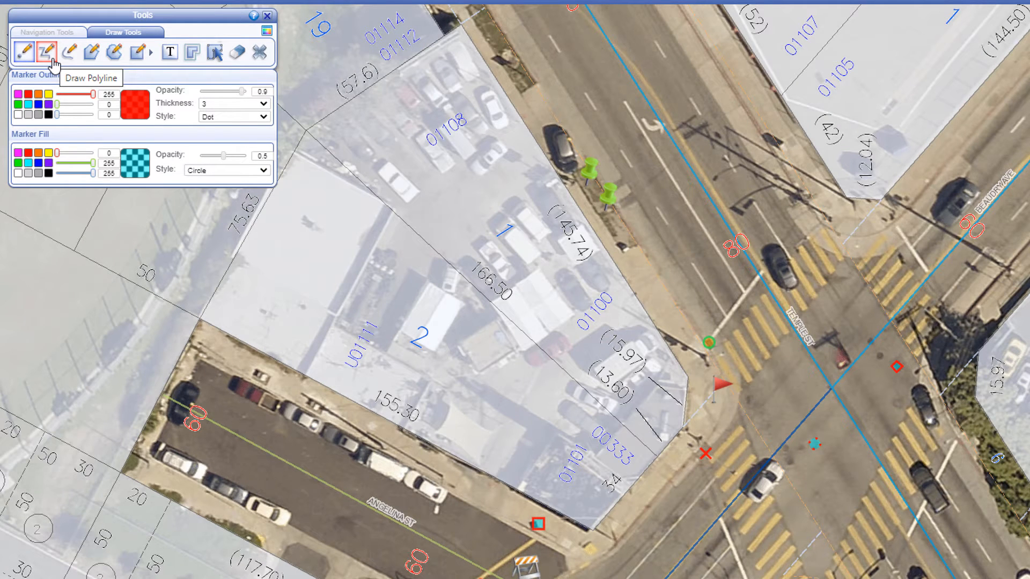
# Draw a solid red single-segment polyline across lots 1 and 2, from below the 01112 label to the Angelina St edge.
pyautogui.click(53, 60)
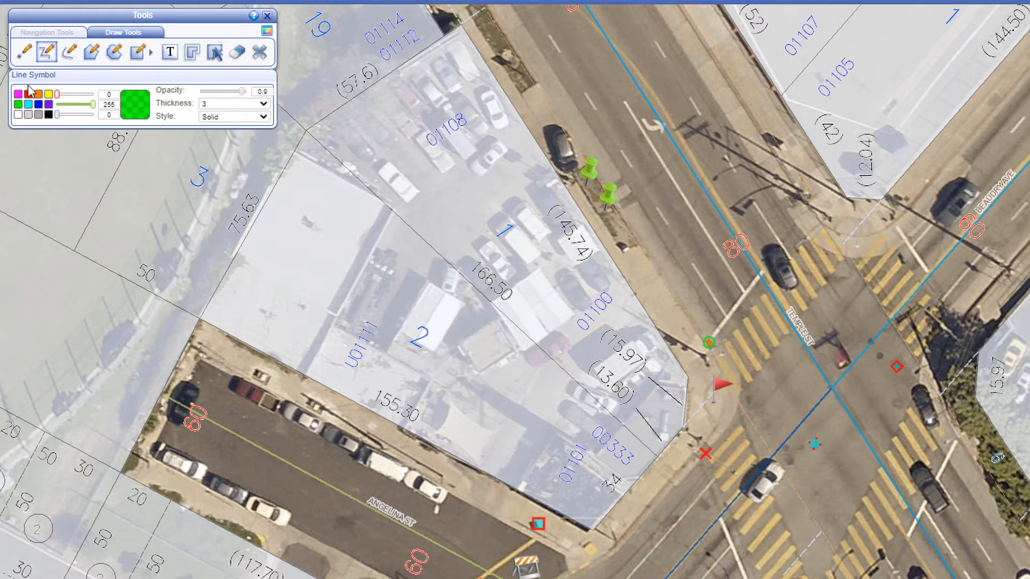
pyautogui.click(29, 95)
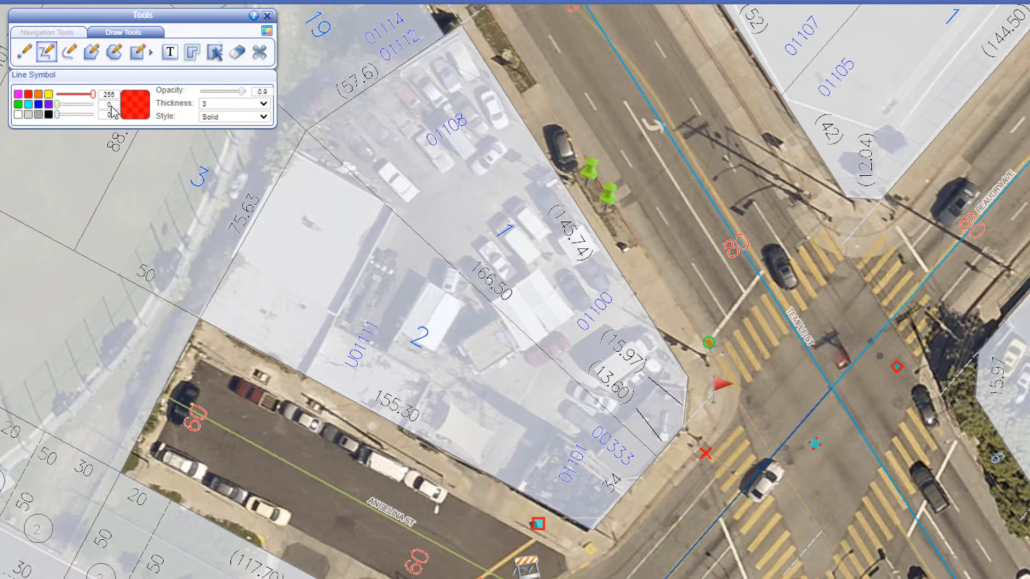
pyautogui.click(394, 122)
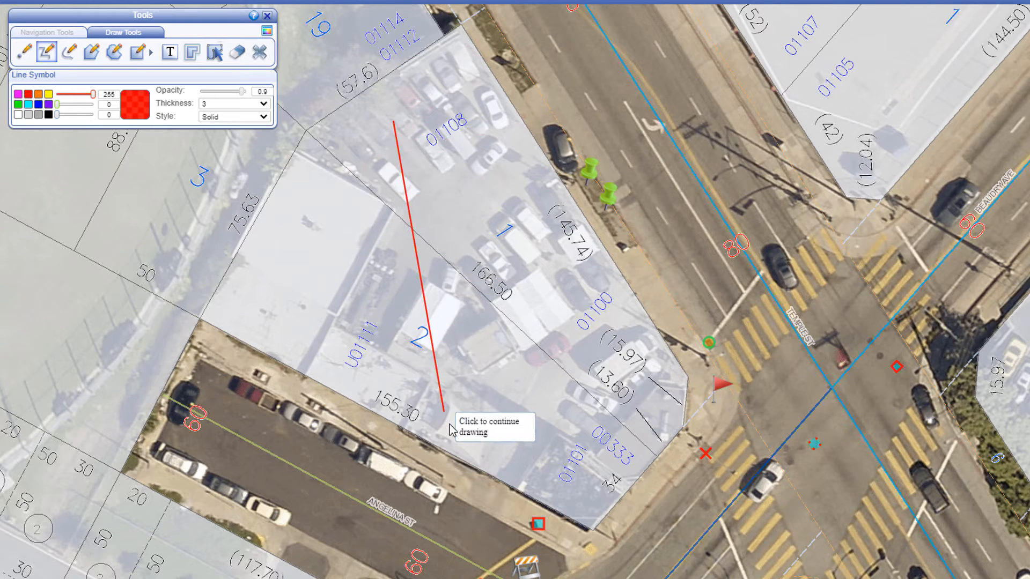
pyautogui.doubleClick(489, 453)
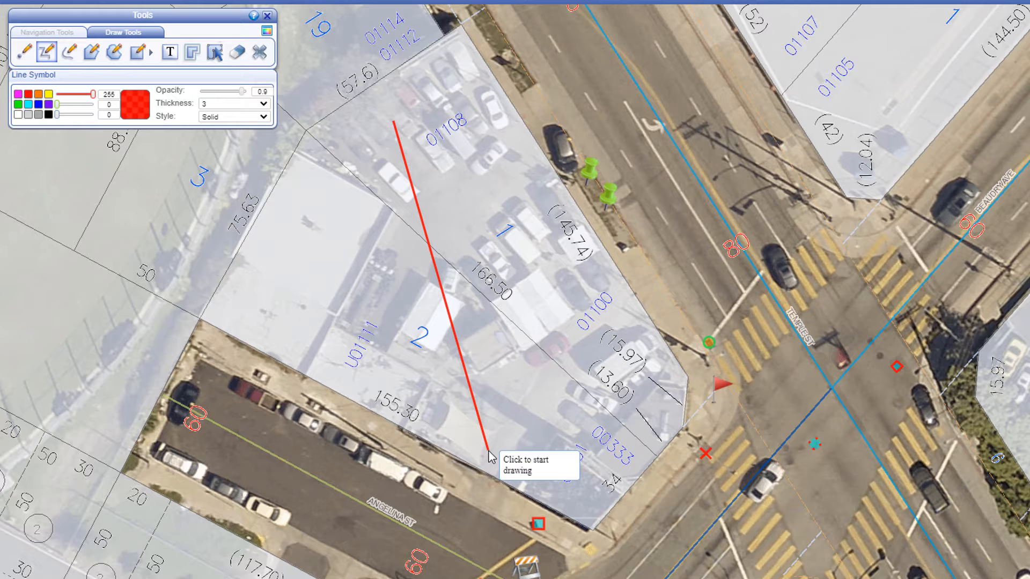
# Draw a solid red zigzag polyline of three segments across the boundary between lots 1 and 2, near their upper end.
pyautogui.click(319, 171)
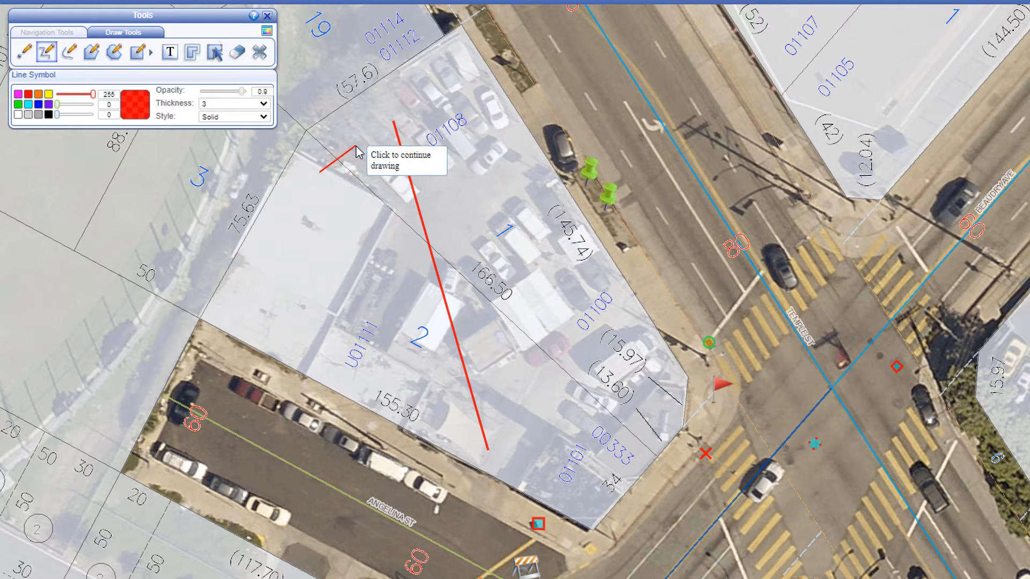
pyautogui.click(355, 146)
pyautogui.click(343, 199)
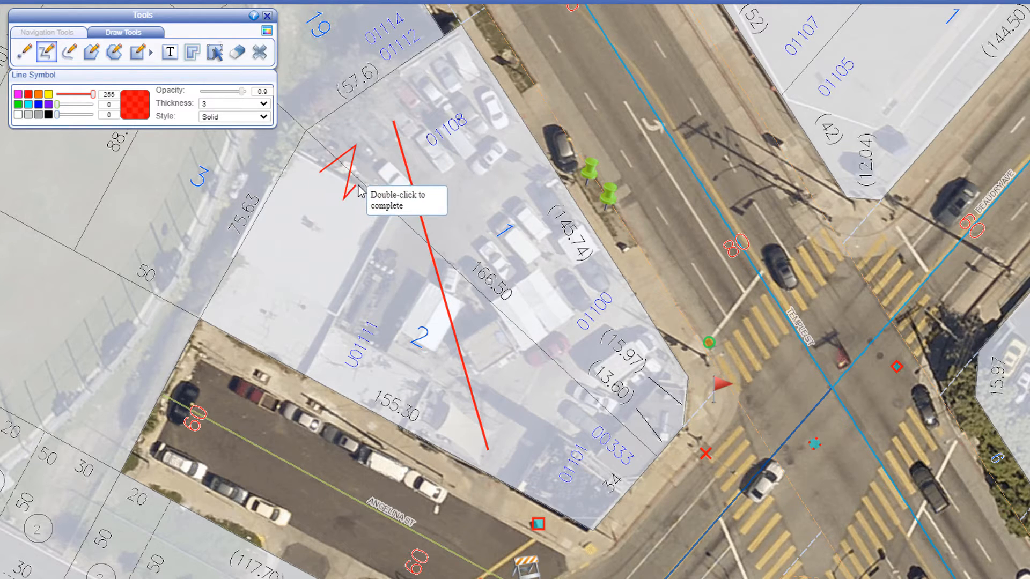
pyautogui.doubleClick(381, 184)
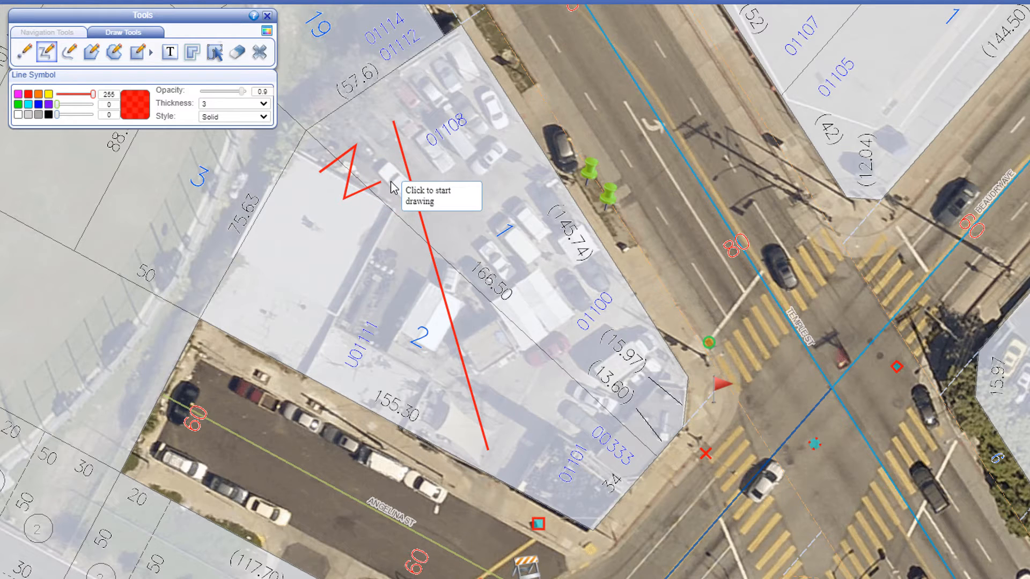
# Draw a red freehand line in Dash Dot style along the Beaudry Ave edge of the lots, through the 00333 label.
pyautogui.click(69, 52)
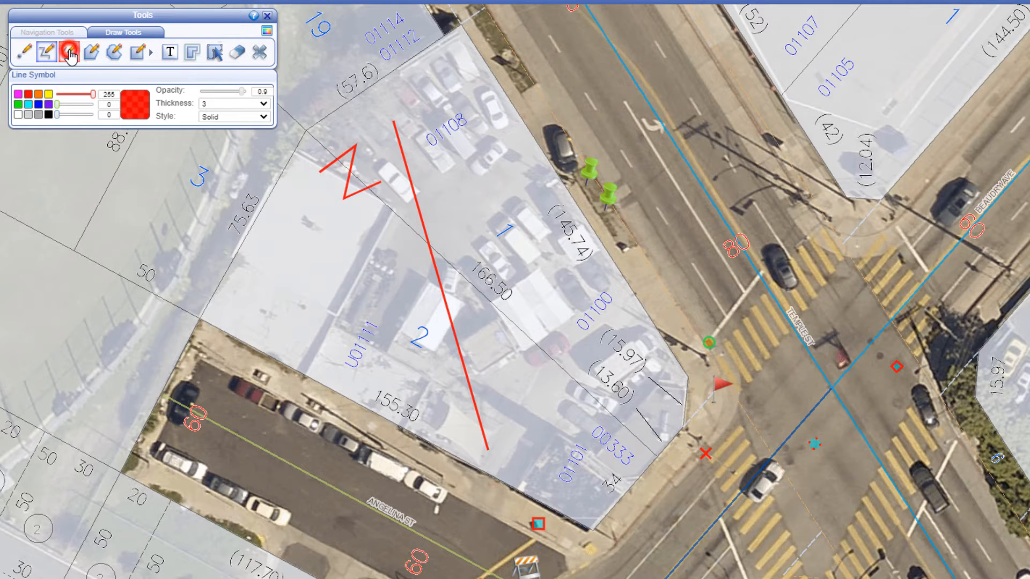
pyautogui.click(224, 118)
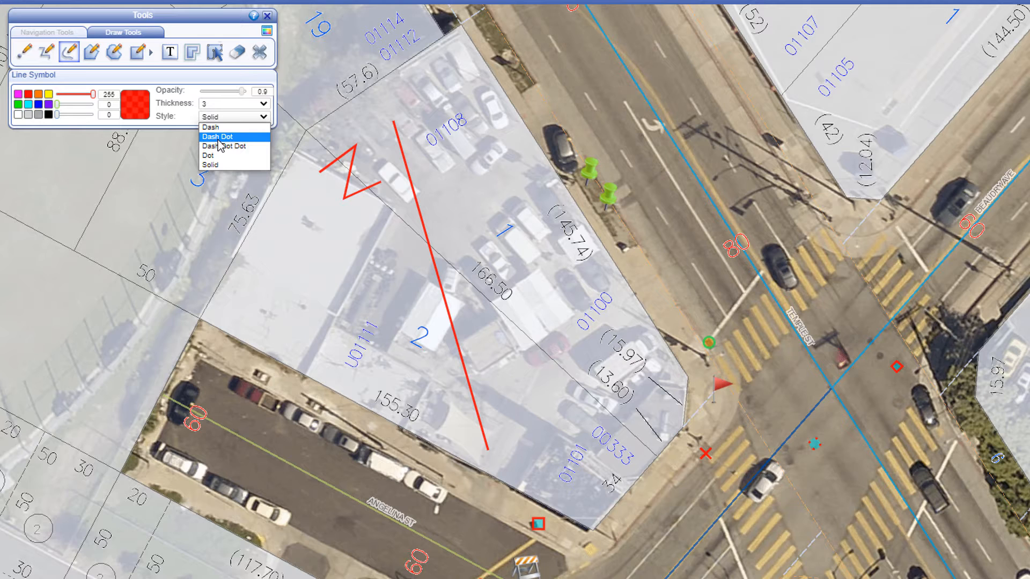
pyautogui.click(220, 137)
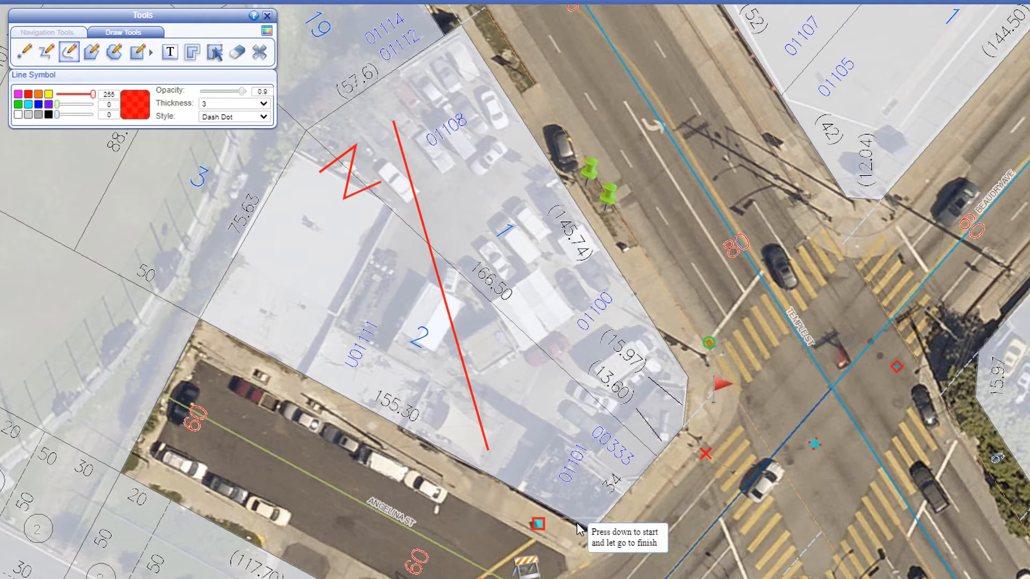
pyautogui.moveTo(578, 523); pyautogui.dragTo(685, 399)
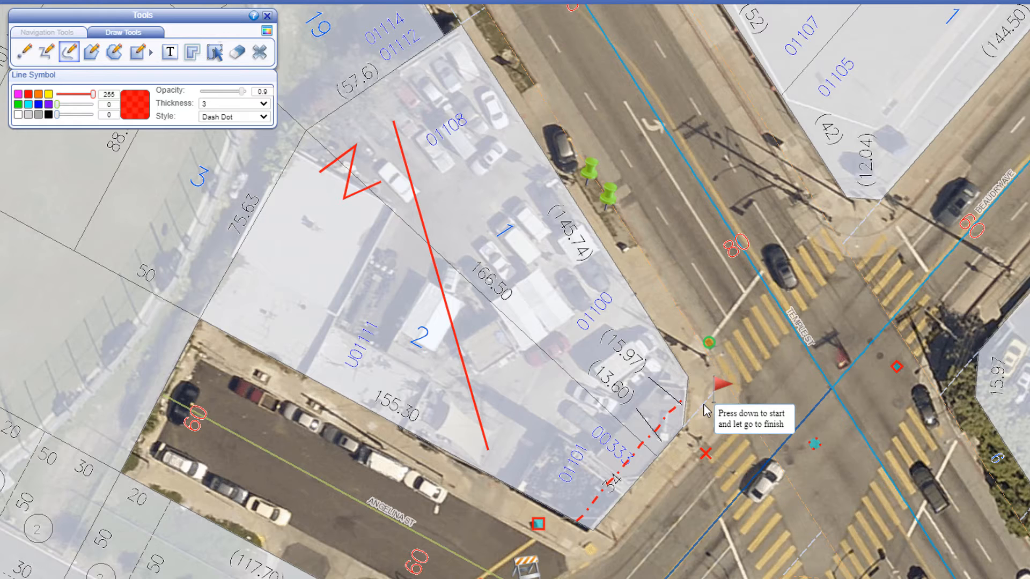
# Draw a polygon with yellow outline and yellow fill over the Beaudry Ave sidewalk, from Angelina St around to the Temple St corner.
pyautogui.click(91, 58)
pyautogui.click(48, 94)
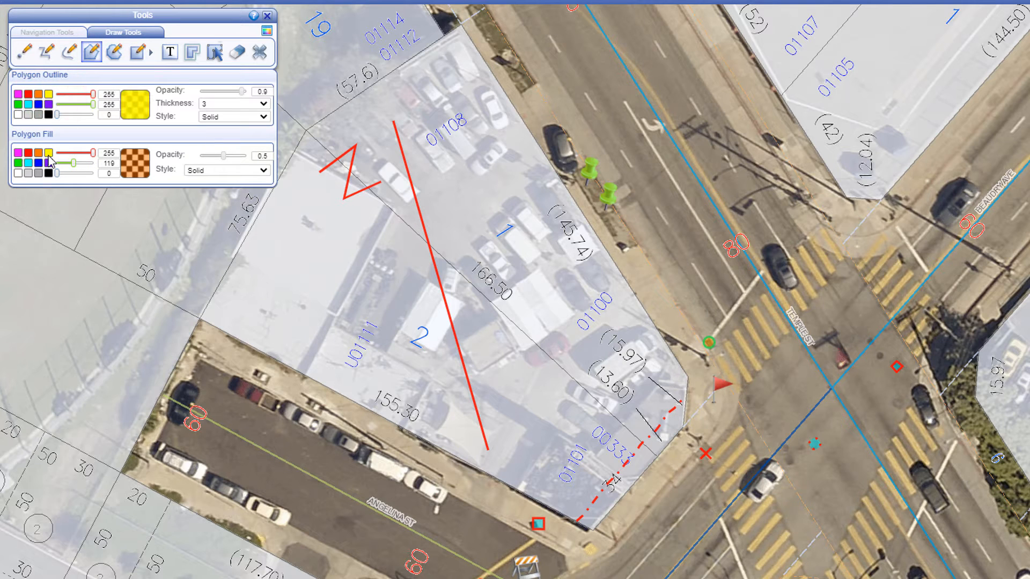
pyautogui.click(48, 154)
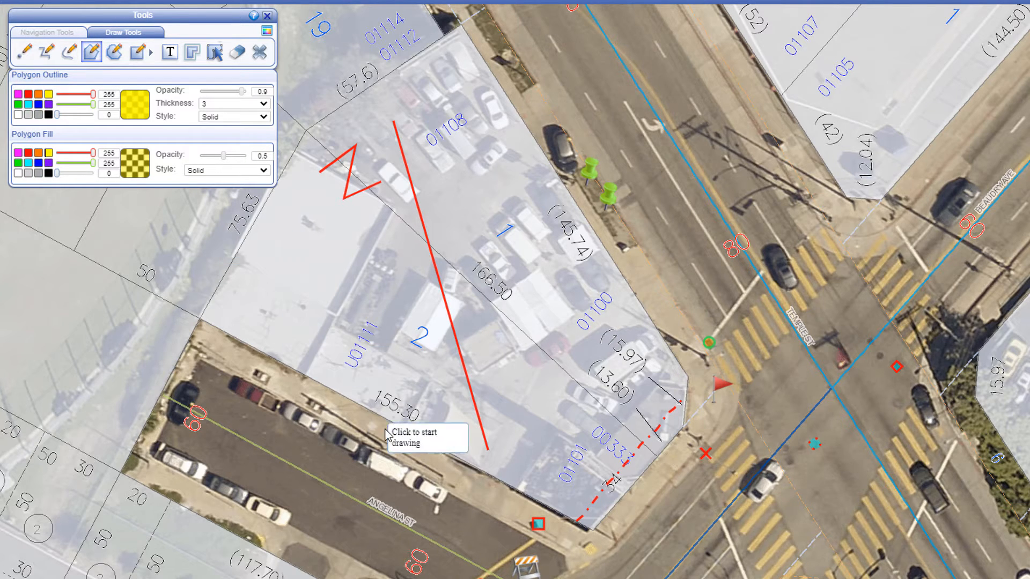
pyautogui.click(574, 522)
pyautogui.click(558, 549)
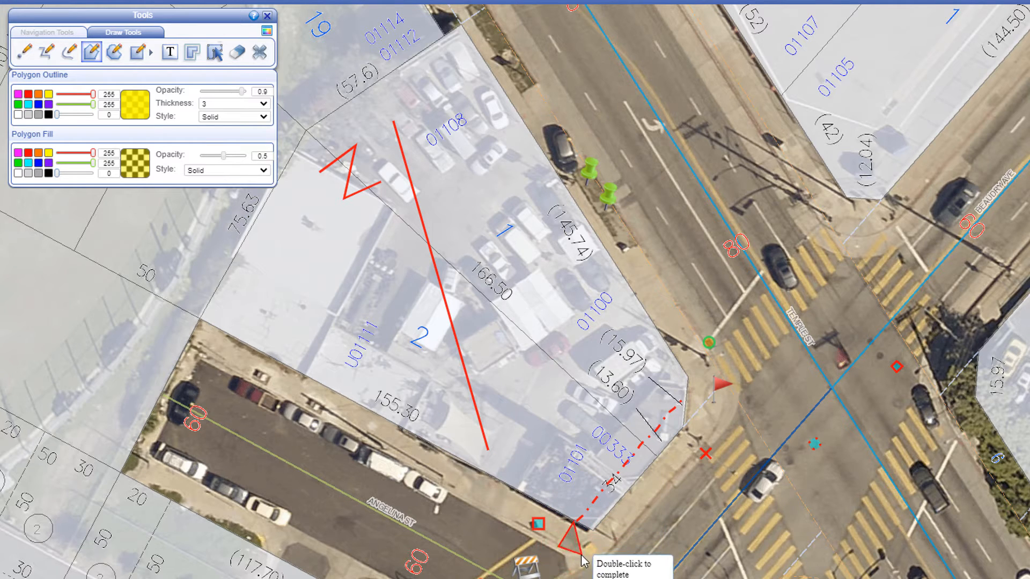
pyautogui.click(590, 560)
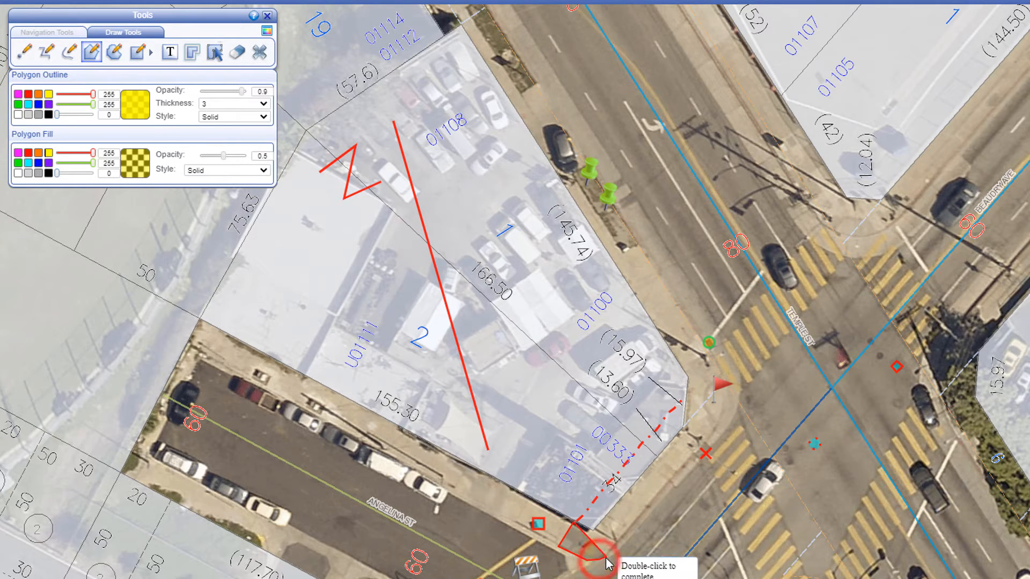
pyautogui.click(702, 455)
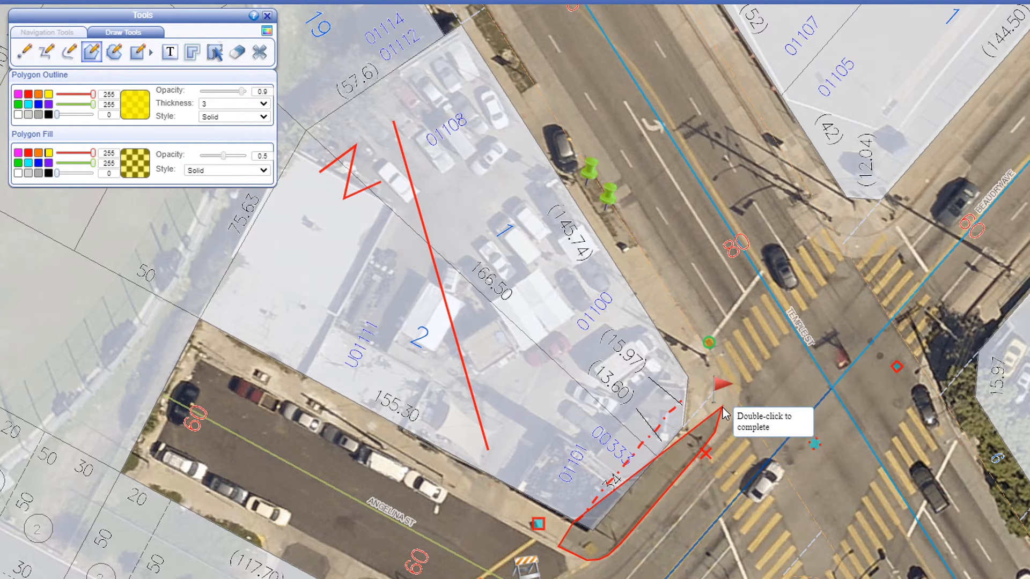
pyautogui.click(722, 408)
pyautogui.doubleClick(718, 372)
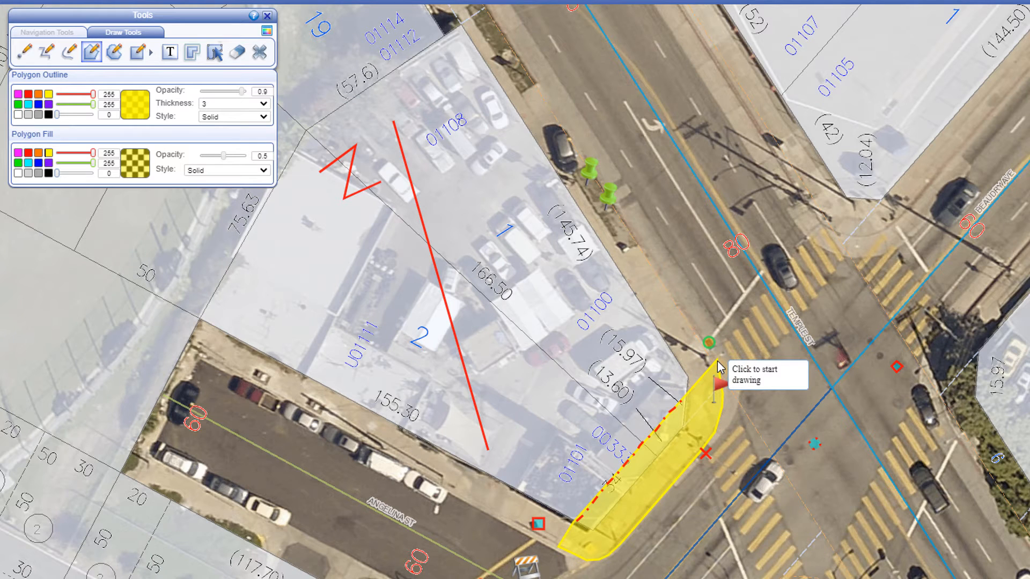
# Draw a roughly circular yellow freehand polygon in the intersection, enclosing the red diamond marker.
pyautogui.click(116, 54)
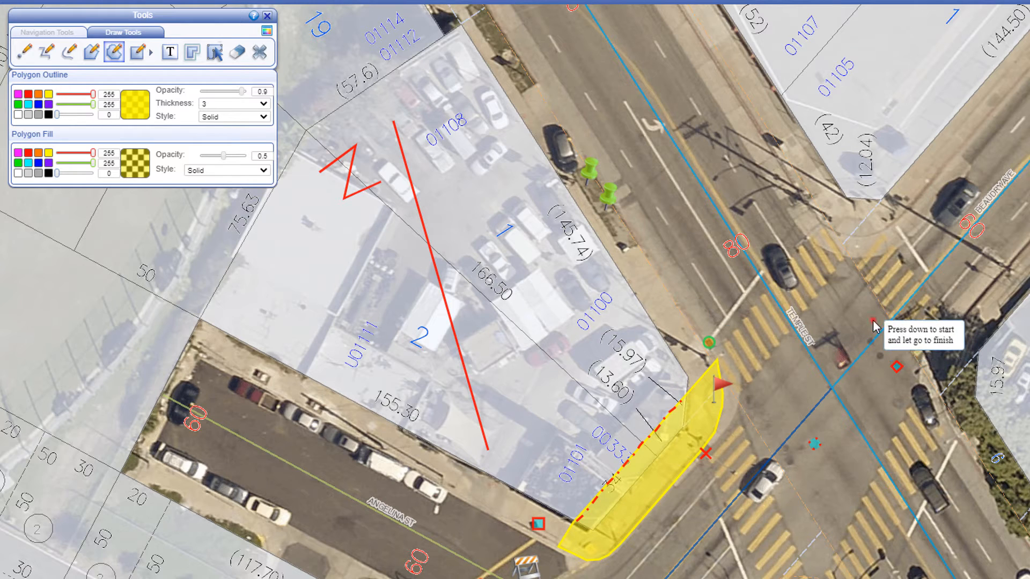
pyautogui.moveTo(870, 319)
pyautogui.mouseDown()
pyautogui.moveTo(846, 323)
pyautogui.moveTo(838, 374)
pyautogui.moveTo(893, 388)
pyautogui.moveTo(912, 363)
pyautogui.moveTo(890, 323)
pyautogui.mouseUp()
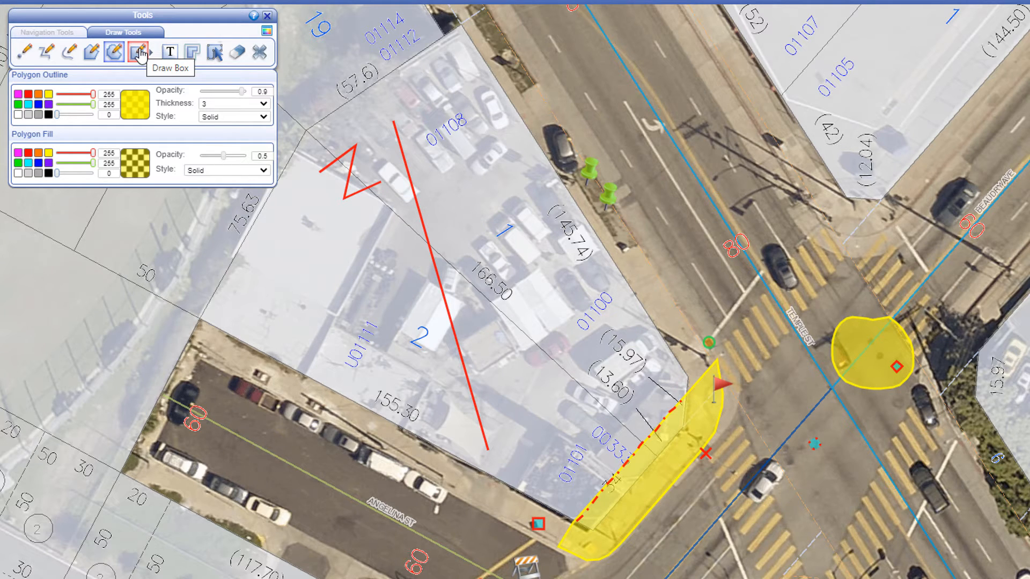
# Draw two small boxes with red outline and green fill on the Angelina St sidewalk beside lot 2.
pyautogui.click(138, 52)
pyautogui.click(28, 94)
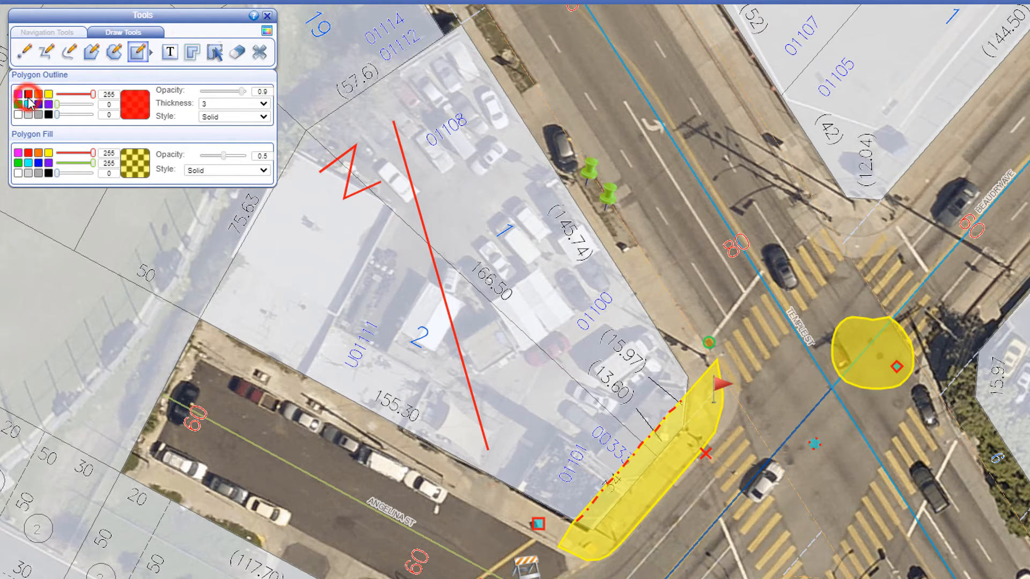
pyautogui.click(19, 163)
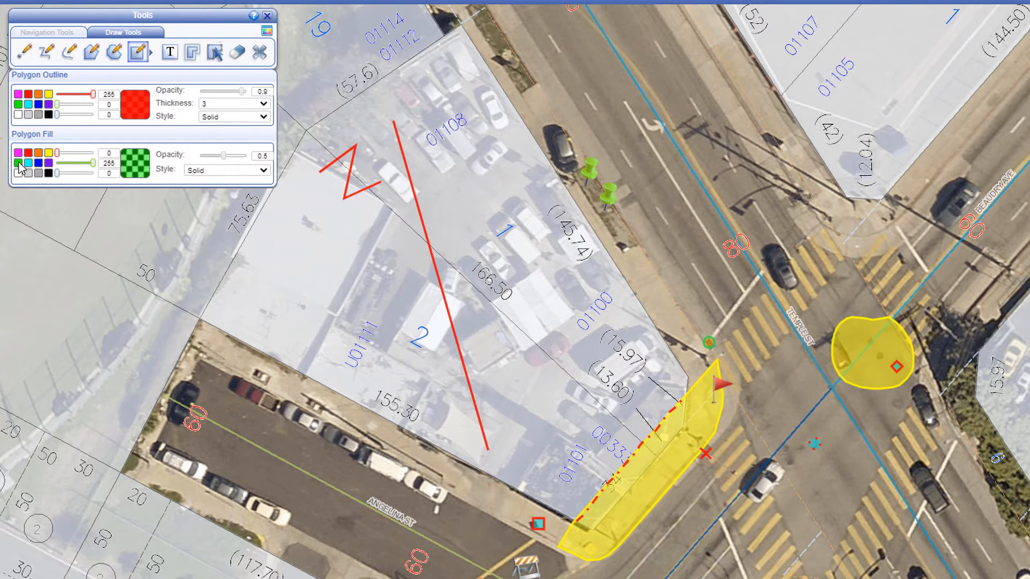
pyautogui.moveTo(253, 367); pyautogui.dragTo(319, 410)
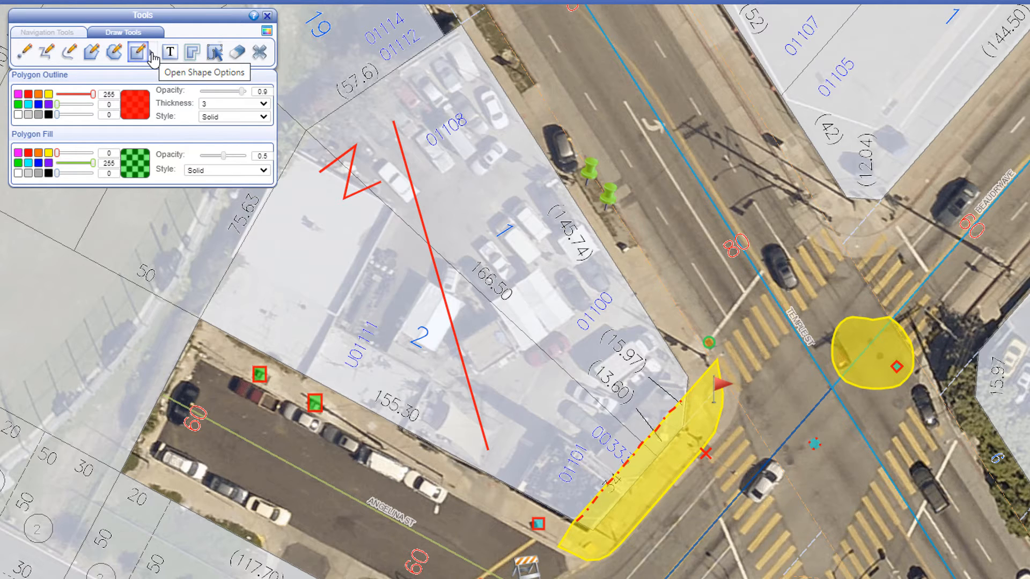
# Place a triangle with black outline and magenta fill on Temple St, near the corner of the lot labelled 01105.
pyautogui.click(152, 54)
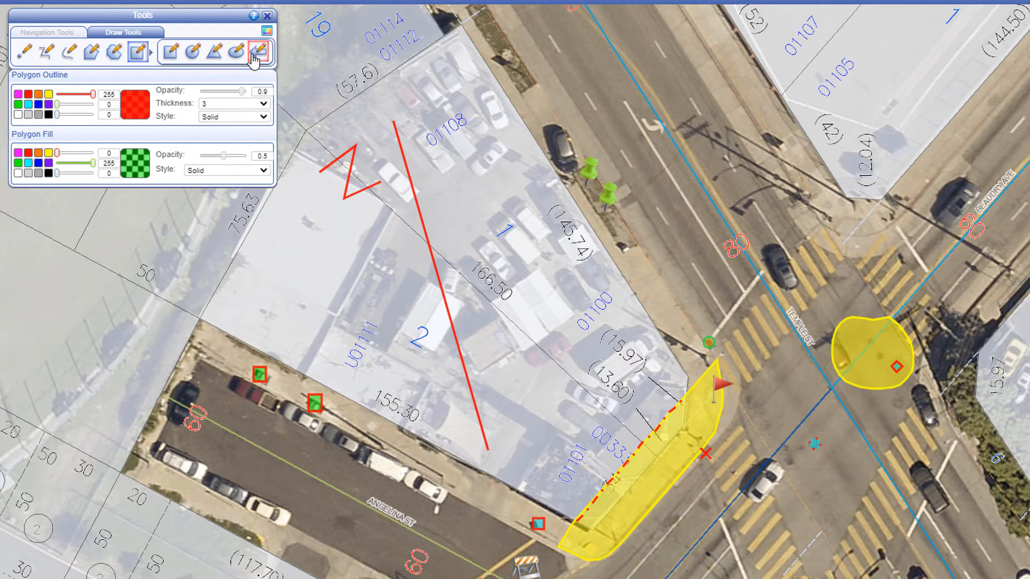
pyautogui.click(215, 50)
pyautogui.click(48, 114)
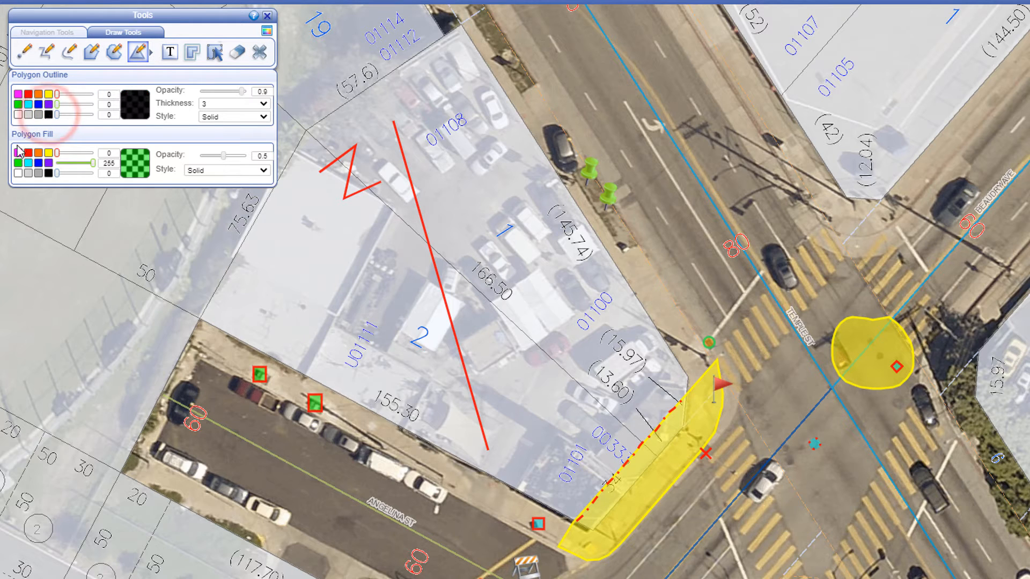
pyautogui.click(18, 153)
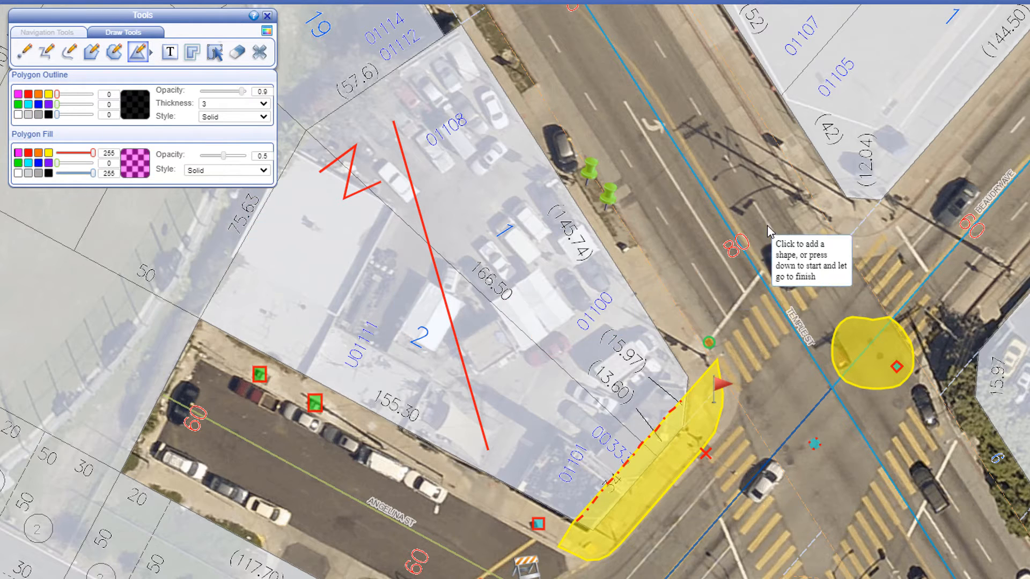
pyautogui.click(786, 191)
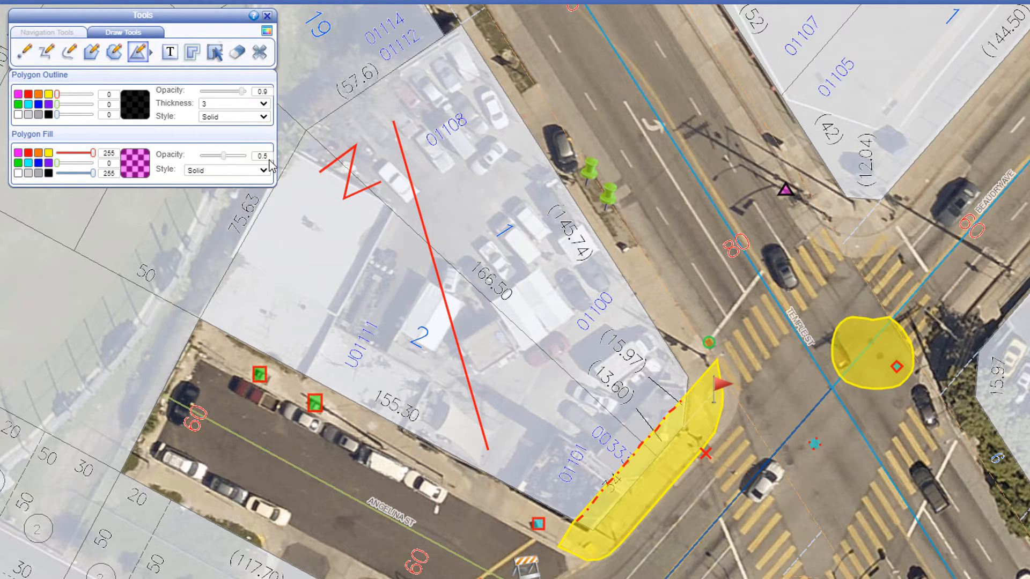
# Draw three green-outlined arrows with fill opacity 0 on Temple St: one pointing across the road and two pointing along it toward Beaudry Ave.
pyautogui.click(151, 52)
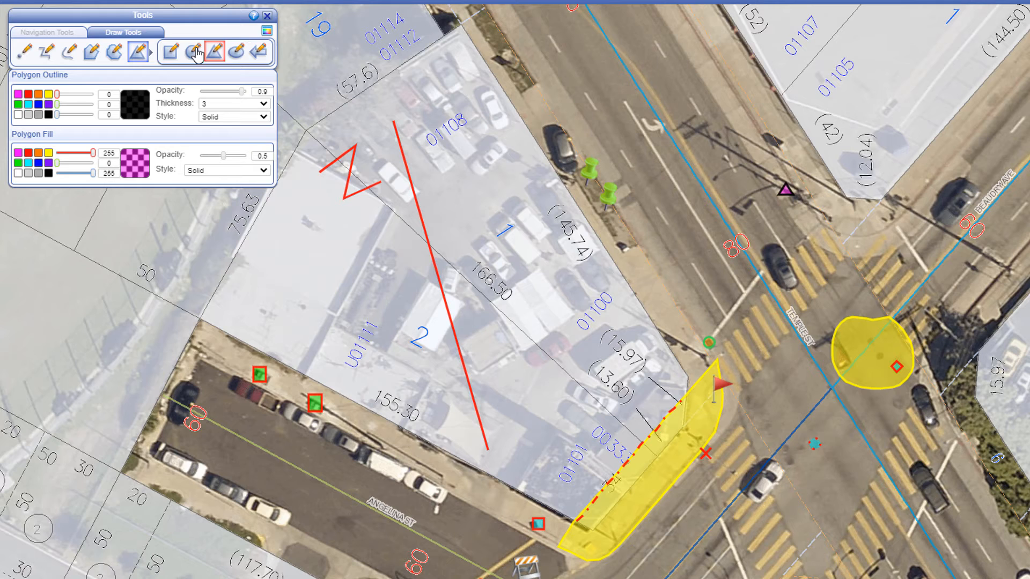
pyautogui.click(258, 52)
pyautogui.click(18, 105)
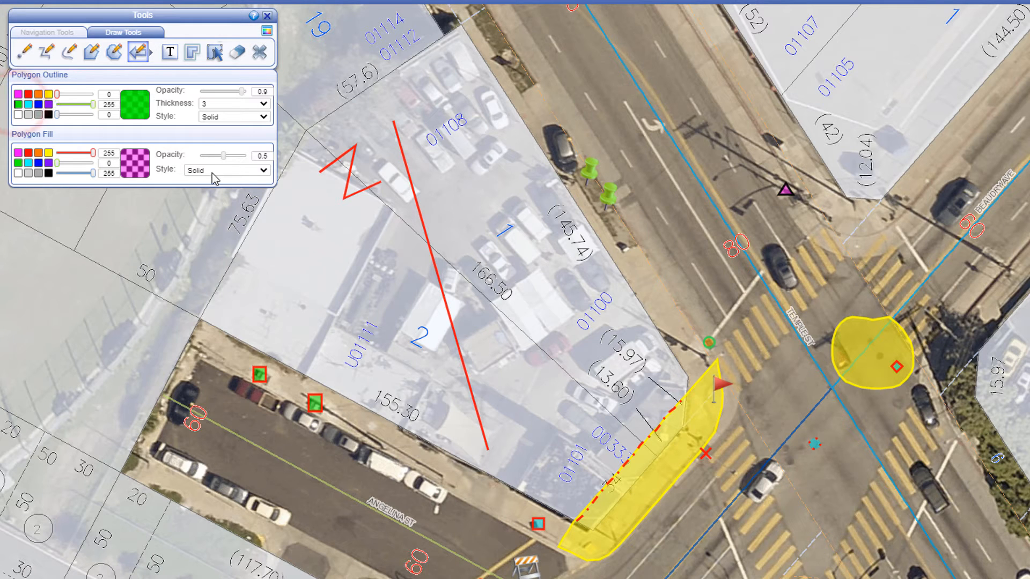
pyautogui.moveTo(224, 155); pyautogui.dragTo(194, 164)
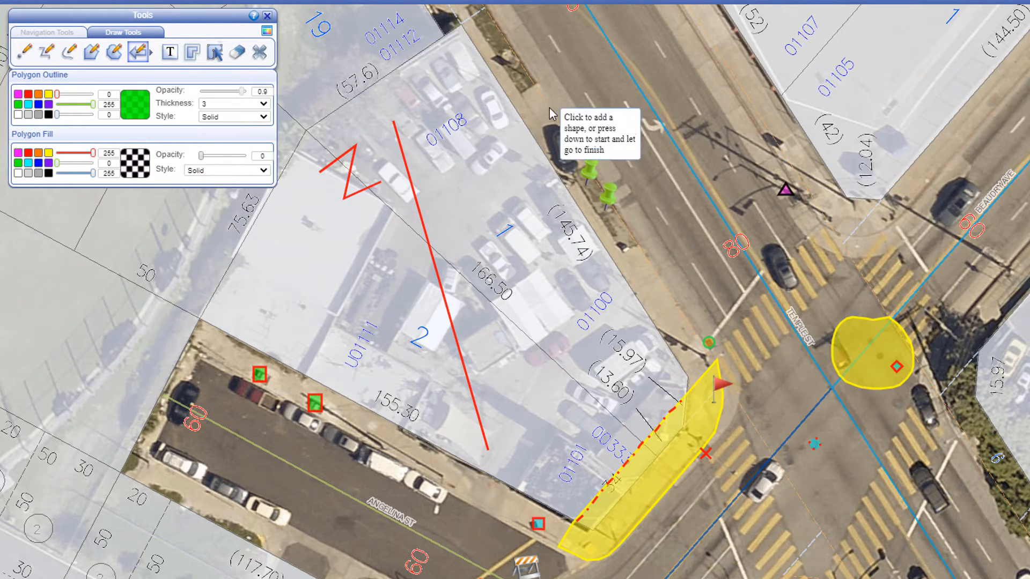
pyautogui.moveTo(559, 118); pyautogui.dragTo(603, 94)
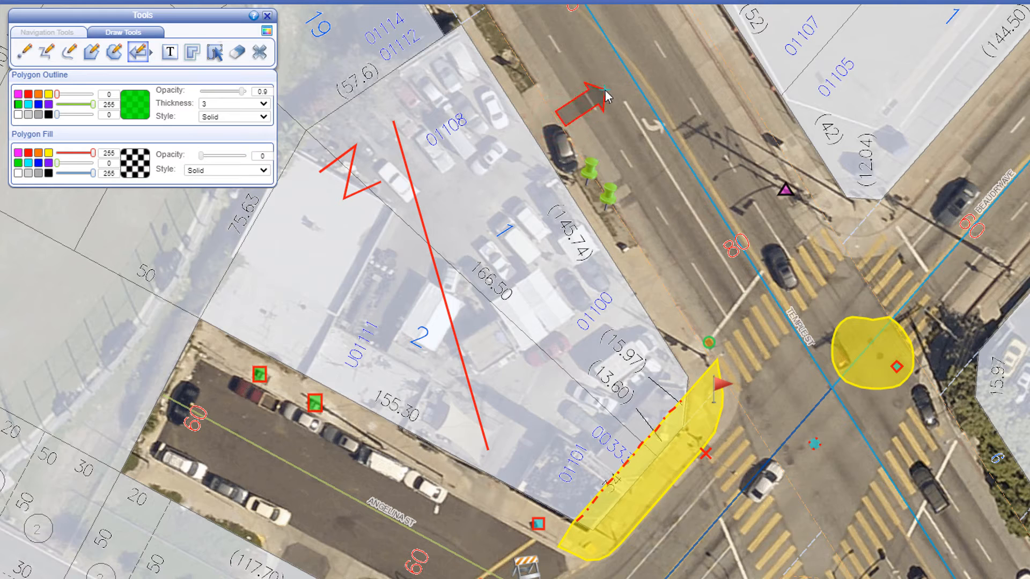
pyautogui.moveTo(661, 71); pyautogui.dragTo(743, 204)
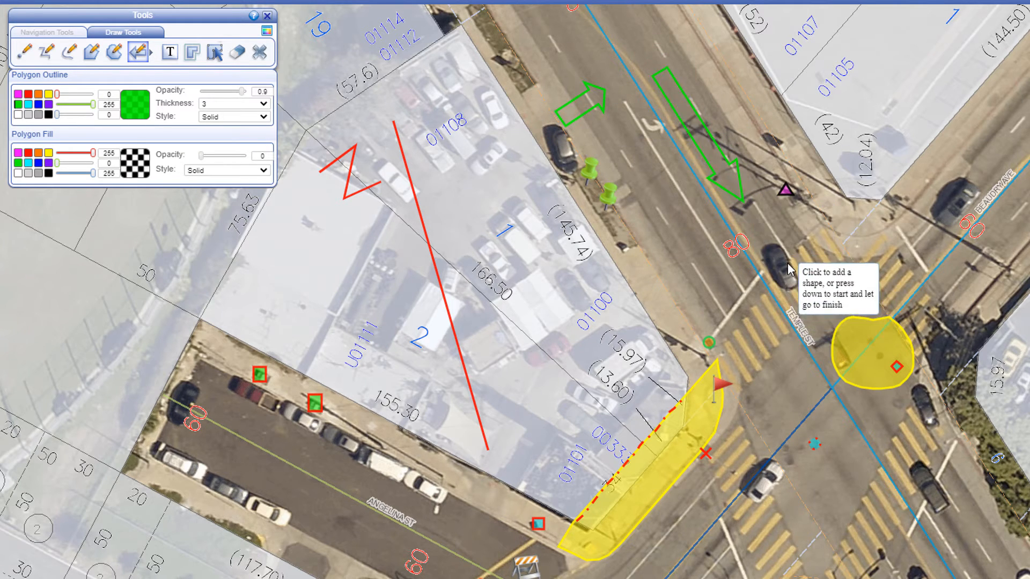
pyautogui.moveTo(775, 259); pyautogui.dragTo(829, 335)
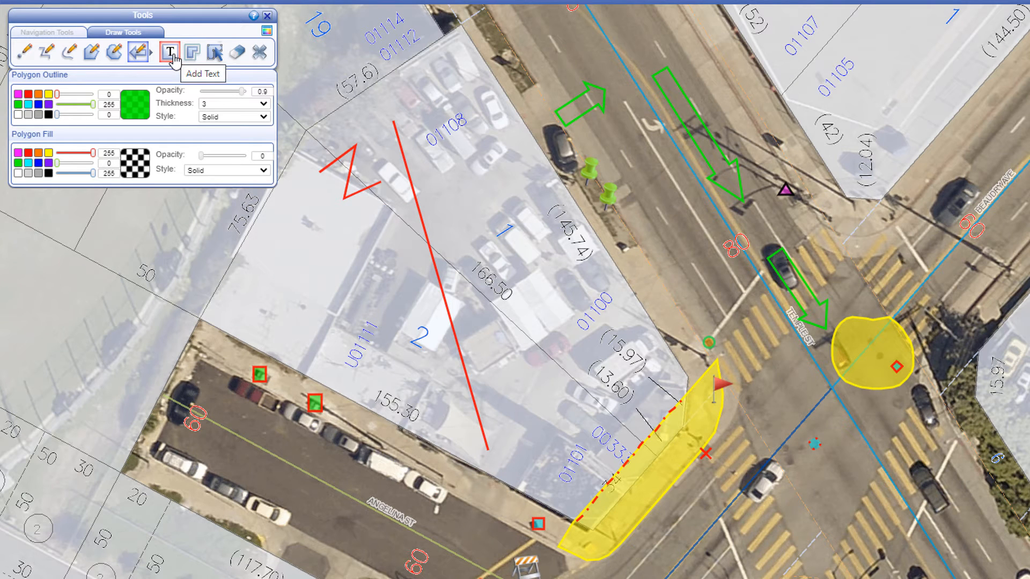
# Add two red 22pt "Demolish" text labels on lot 2, one parallel to the 75.63 edge and one along the 155.30 edge.
pyautogui.click(174, 57)
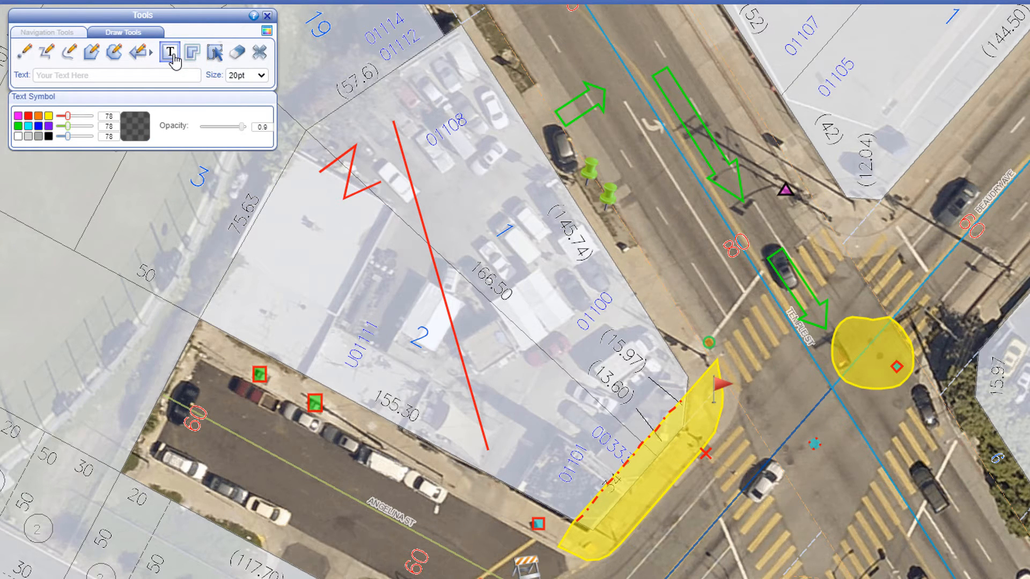
pyautogui.click(167, 77)
pyautogui.click(261, 75)
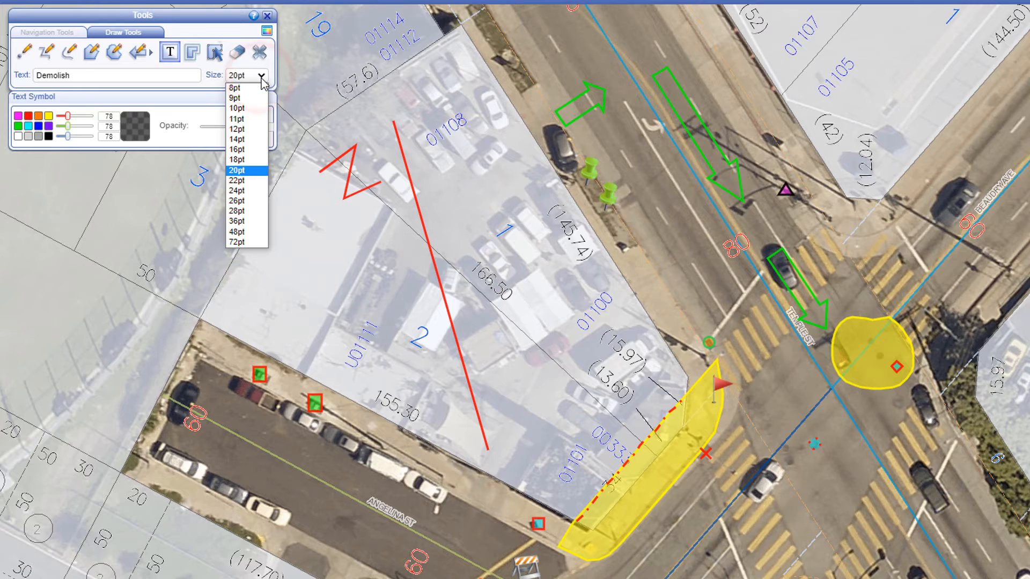
pyautogui.click(253, 181)
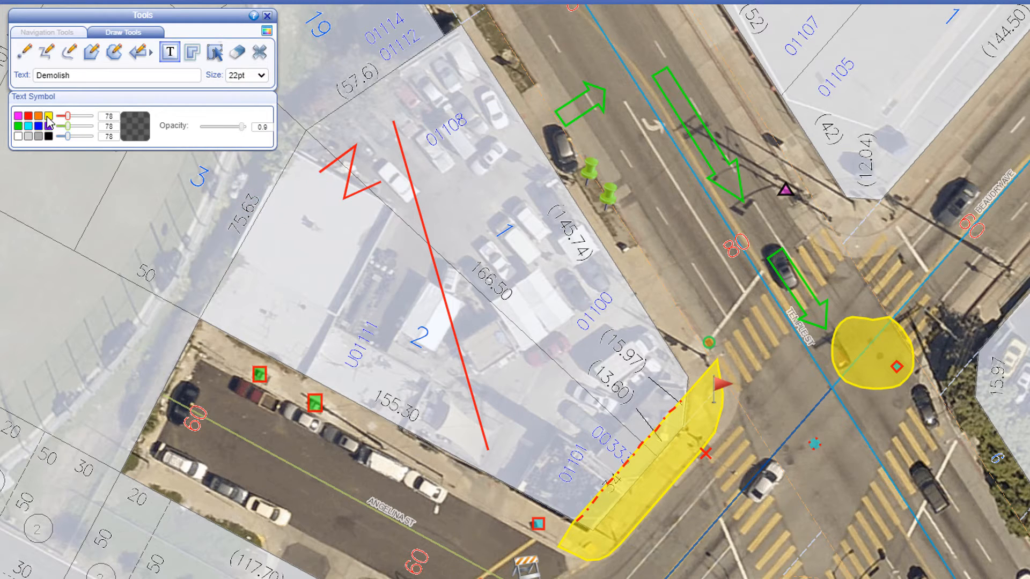
pyautogui.click(28, 117)
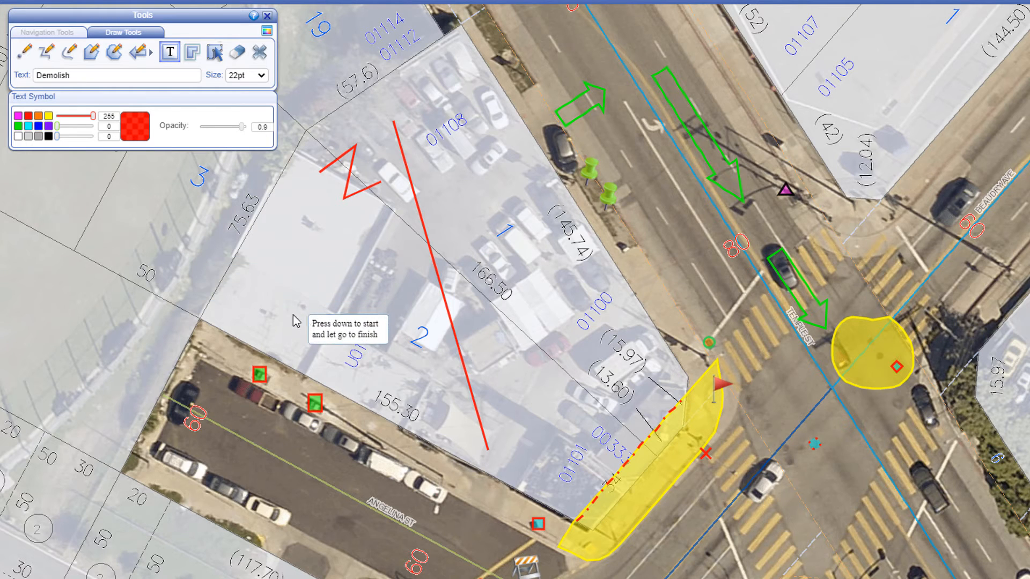
pyautogui.moveTo(285, 317); pyautogui.dragTo(330, 233)
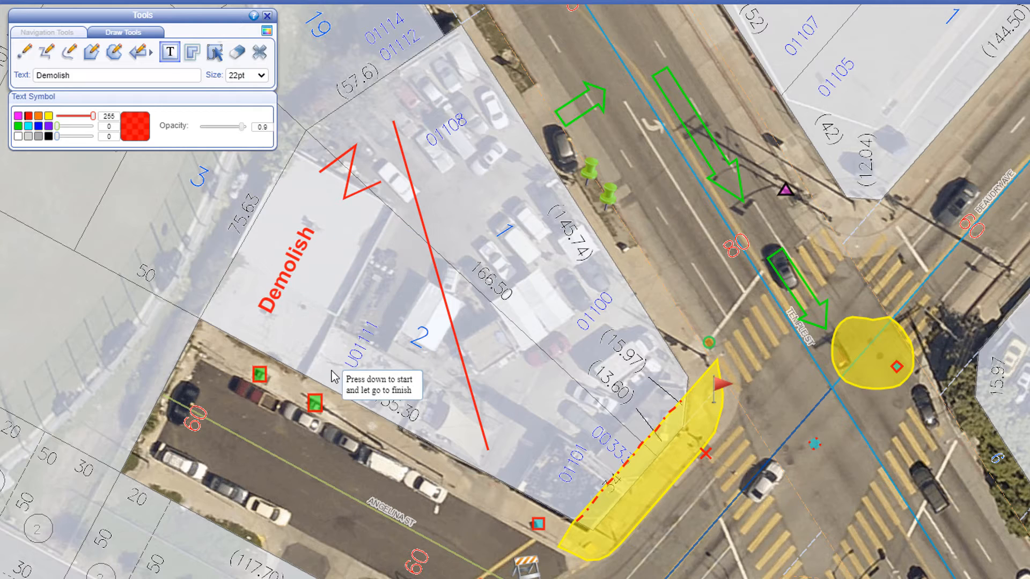
pyautogui.moveTo(321, 367); pyautogui.dragTo(399, 414)
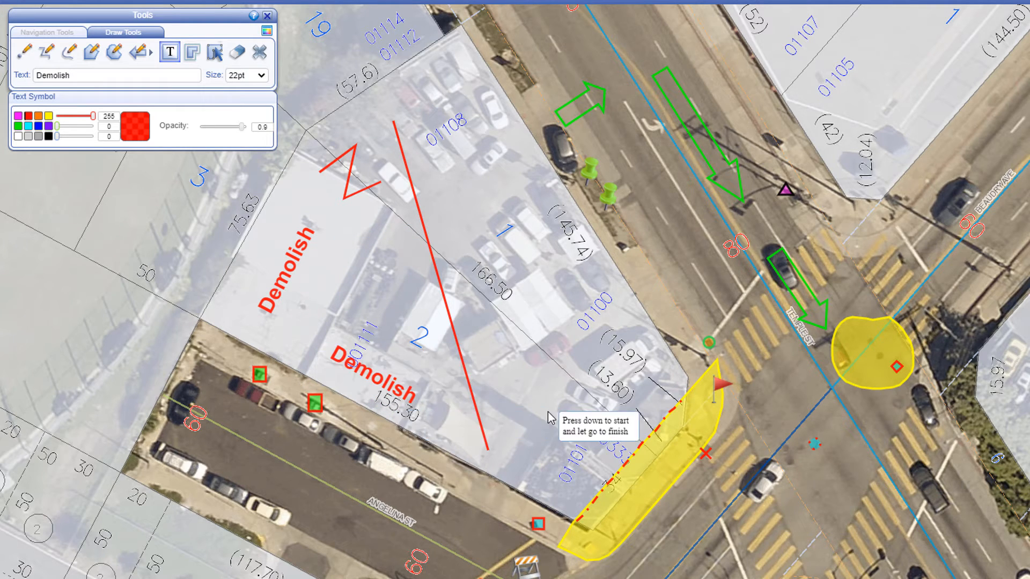
# Add a smaller red "Demolish" text label along the dash-dot red line beside the parcels labelled 01101 and 00333.
pyautogui.click(256, 76)
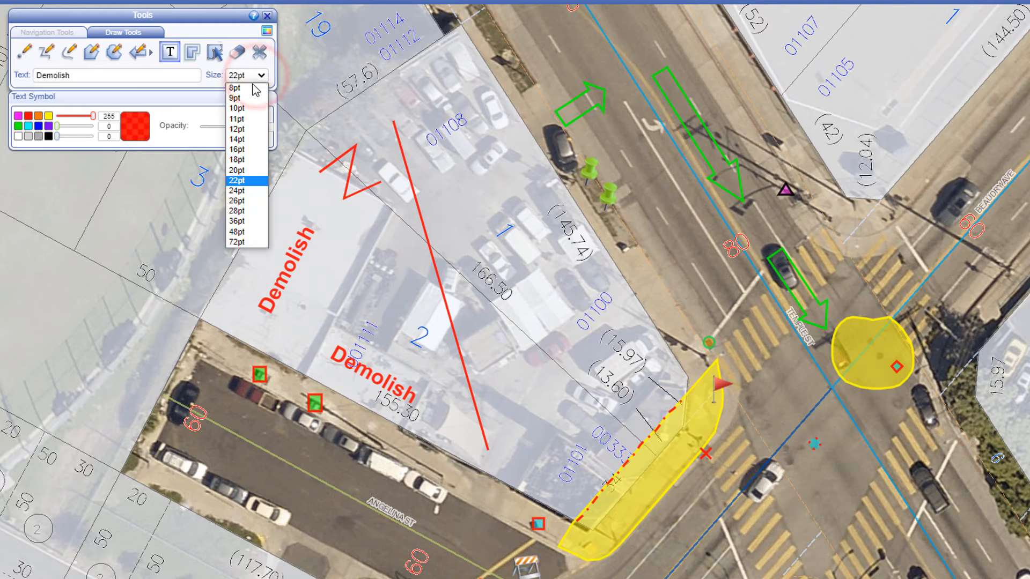
pyautogui.click(244, 164)
pyautogui.moveTo(617, 454)
pyautogui.mouseDown()
pyautogui.moveTo(625, 461)
pyautogui.moveTo(664, 412)
pyautogui.mouseUp()
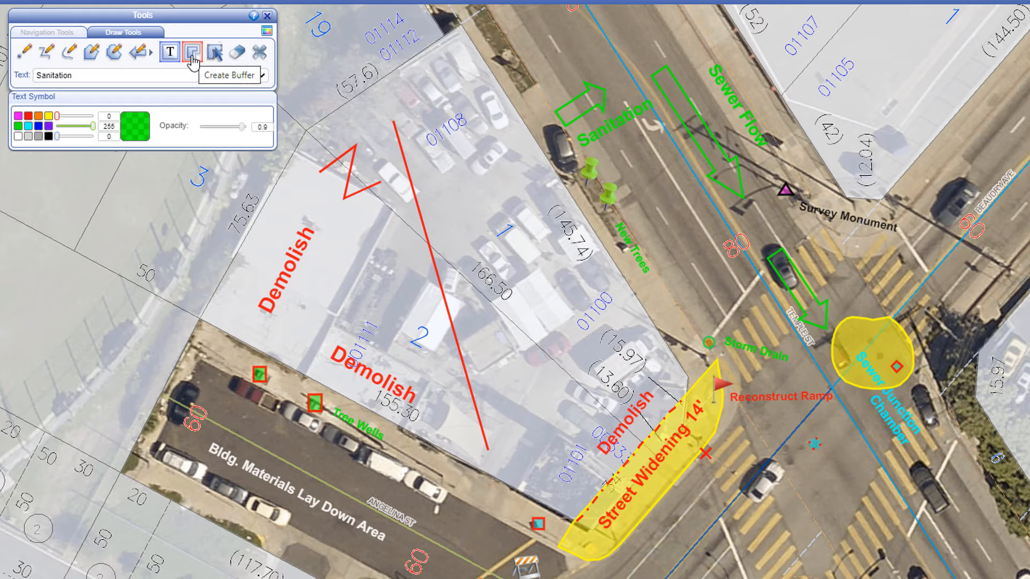
# Create a 250-foot buffer around all markups with a solid red outline and red fill.
pyautogui.click(192, 59)
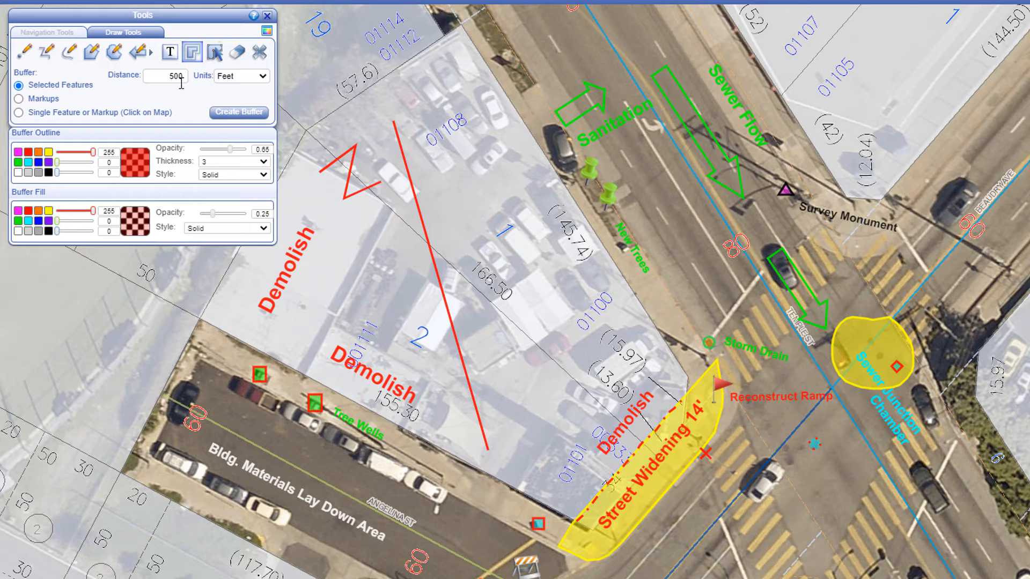
pyautogui.doubleClick(173, 78)
pyautogui.click(263, 76)
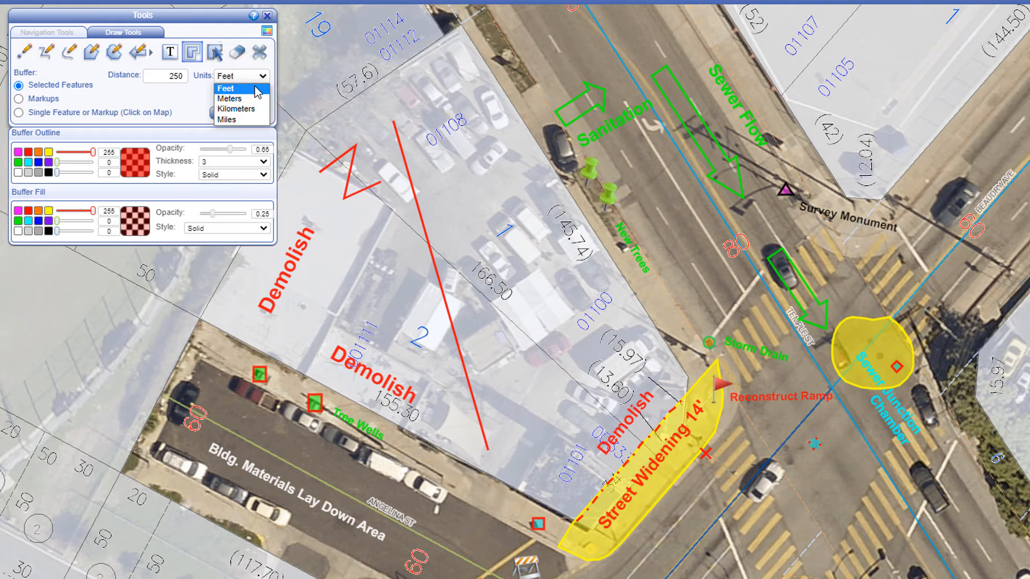
pyautogui.click(258, 89)
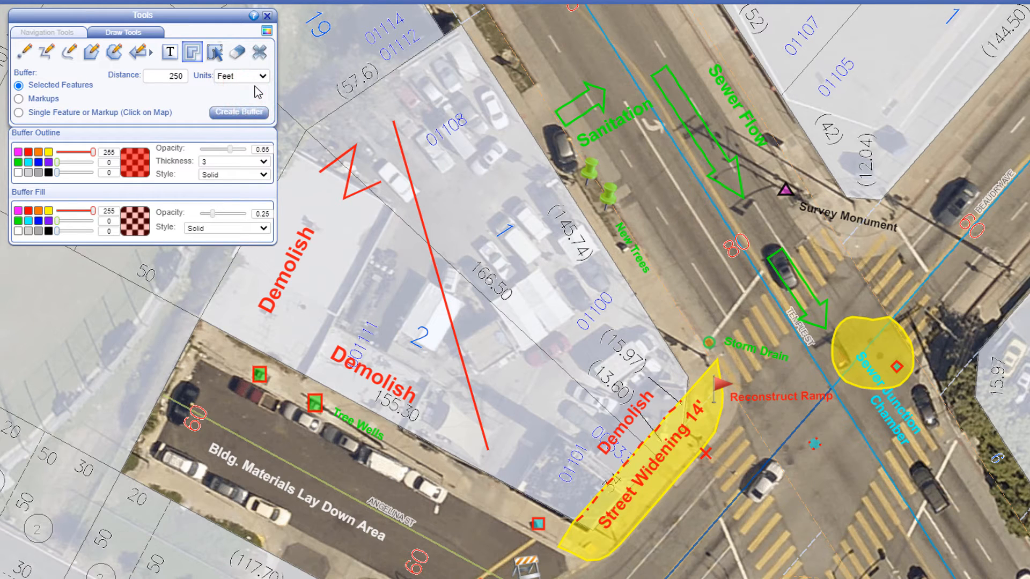
pyautogui.click(41, 74)
pyautogui.click(20, 99)
pyautogui.click(236, 119)
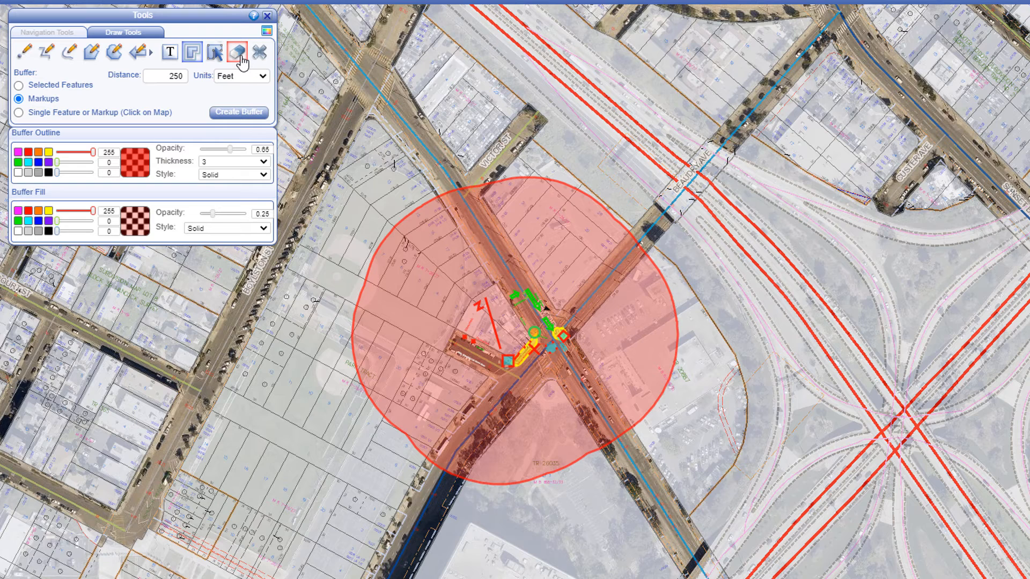
# Erase the red buffer and return the map to its previous extent.
pyautogui.click(241, 57)
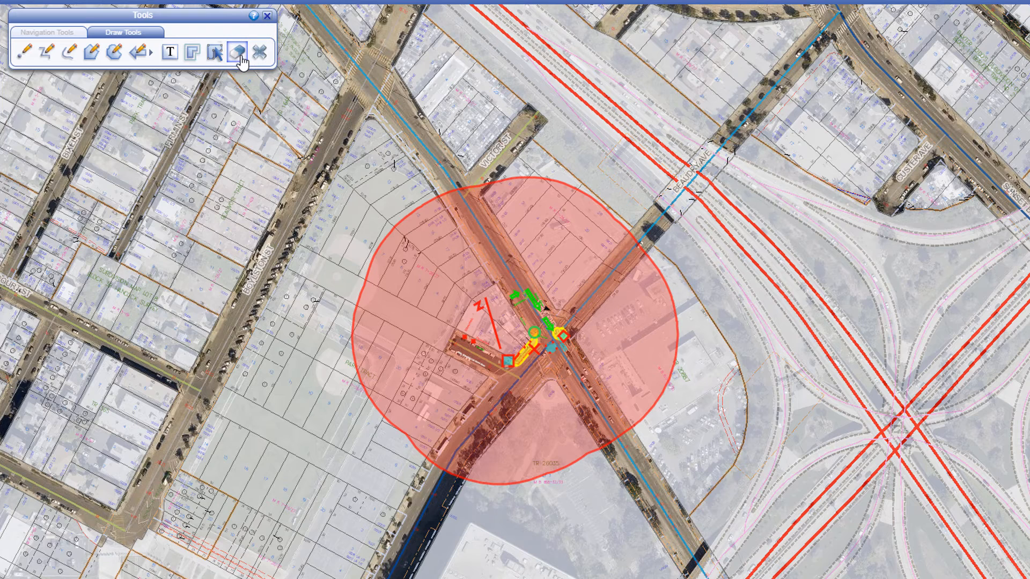
pyautogui.click(536, 228)
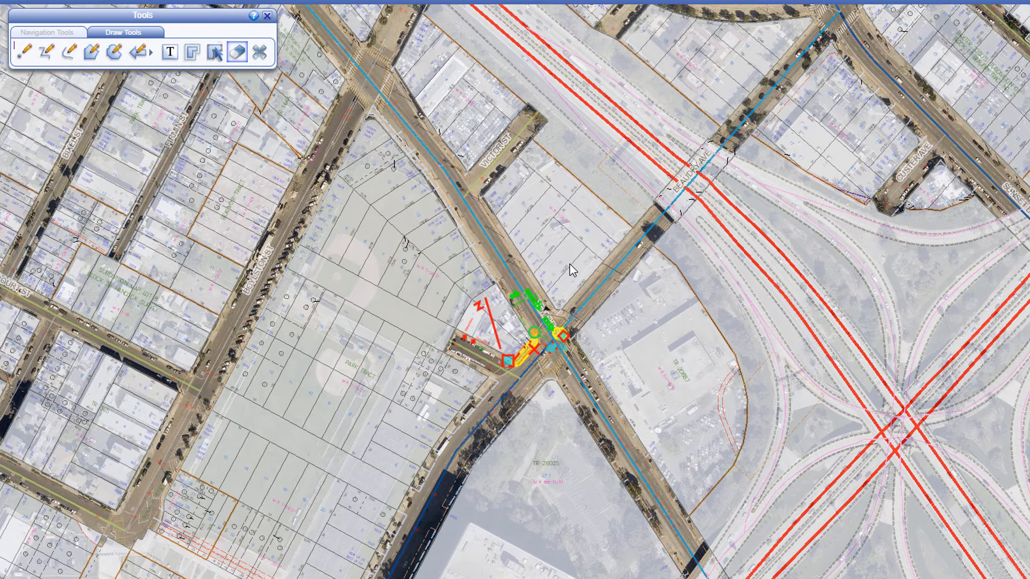
pyautogui.click(70, 31)
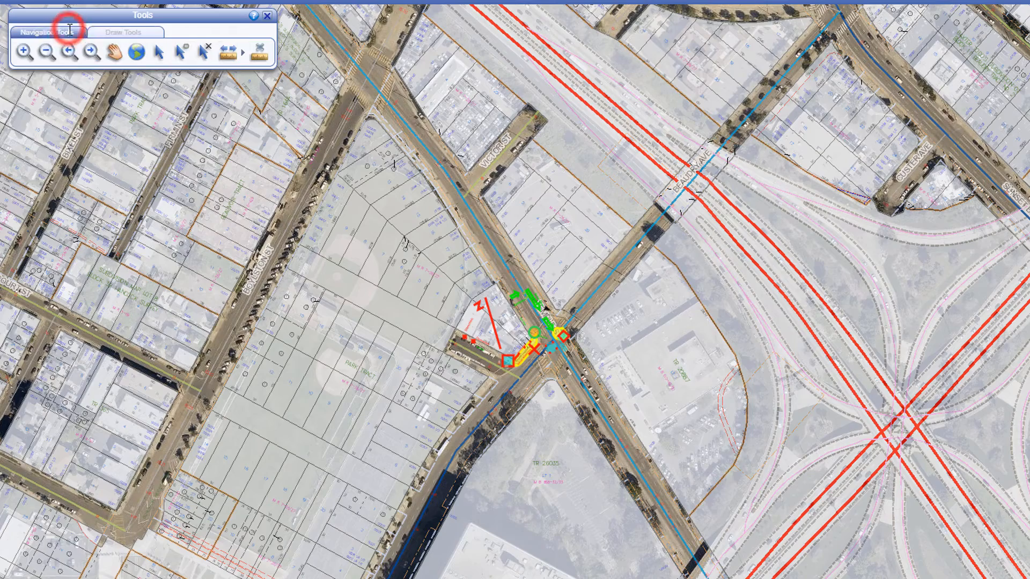
pyautogui.click(72, 58)
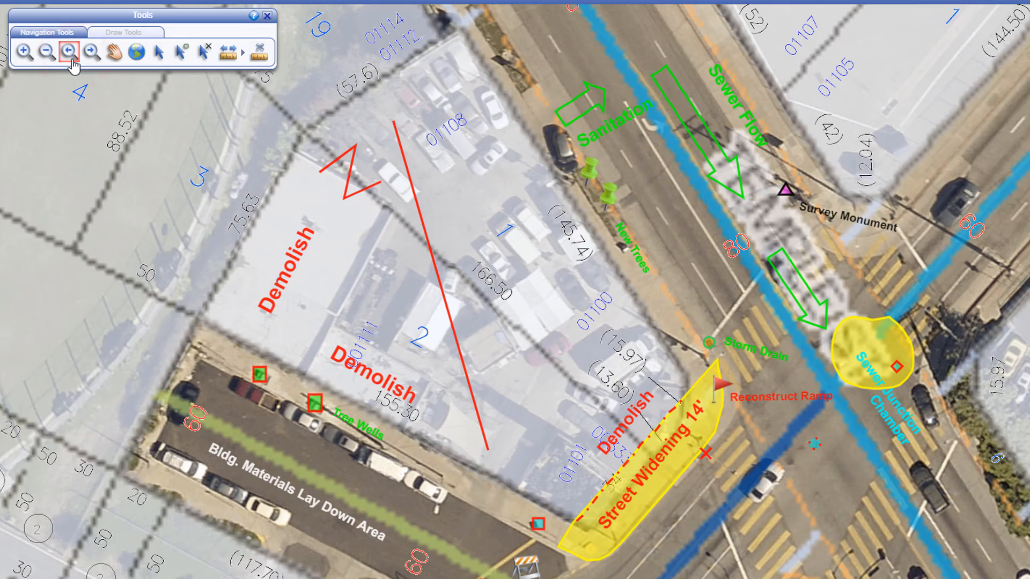
# Edit the green arrow at the Temple St crosswalk nearest Beaudry Ave, resizing it slightly larger.
pyautogui.click(99, 33)
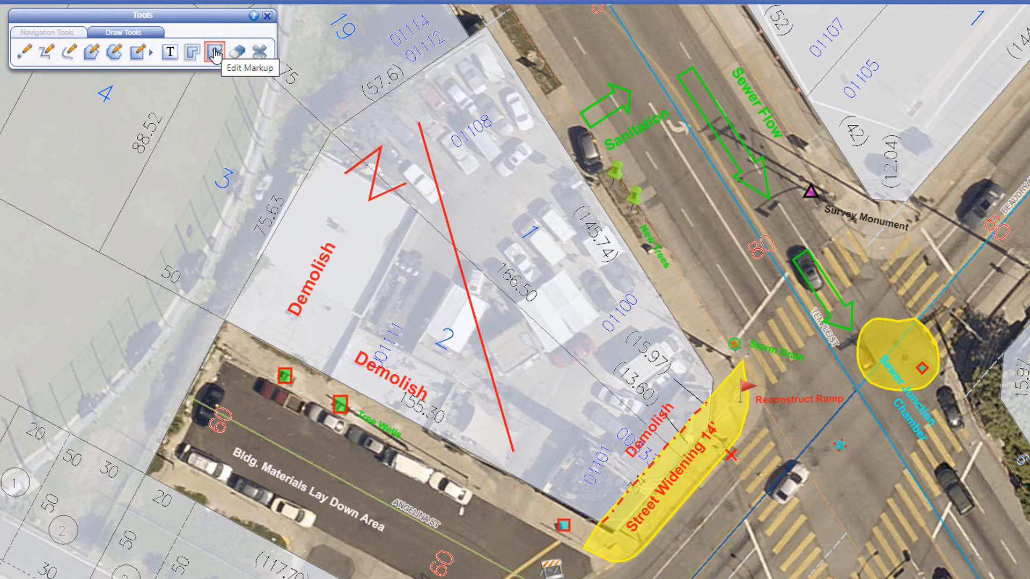
pyautogui.click(215, 52)
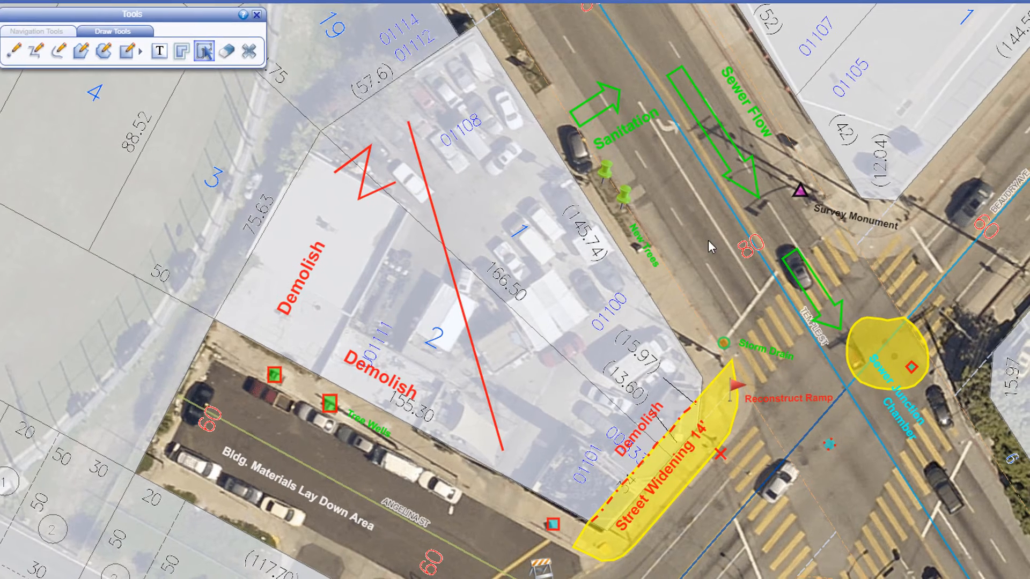
pyautogui.scroll(4, 712, 317)
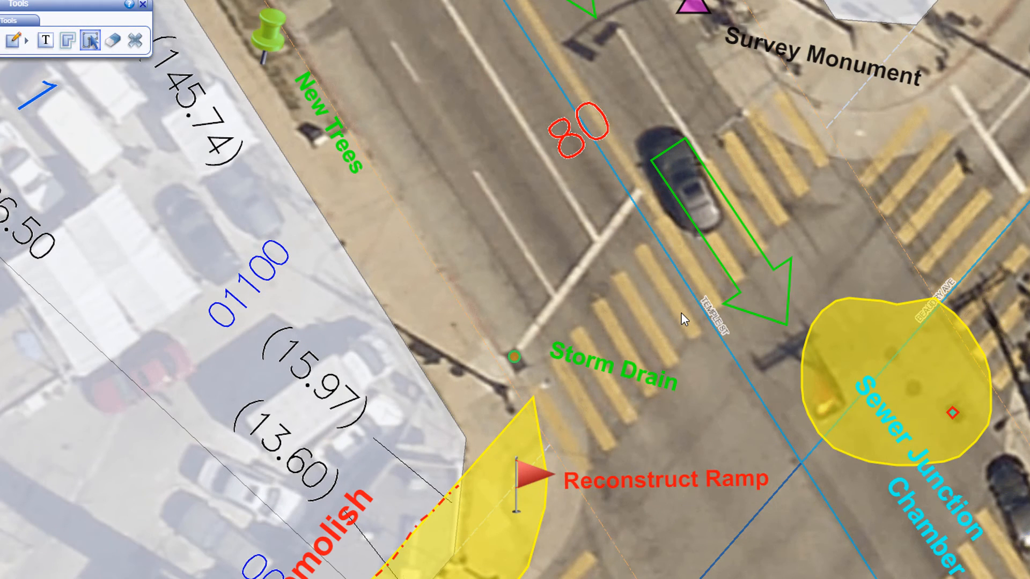
pyautogui.moveTo(628, 112); pyautogui.dragTo(753, 307)
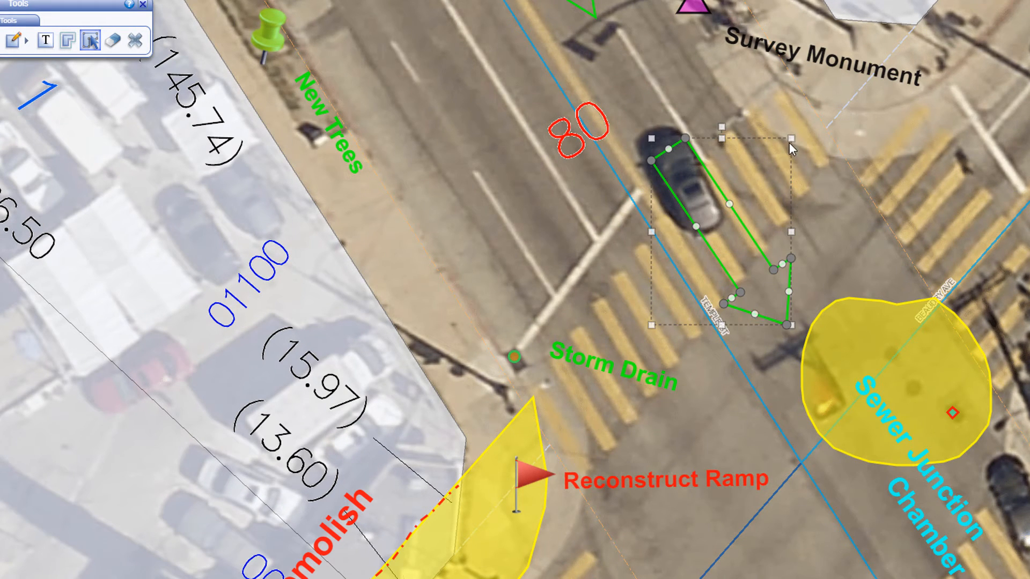
pyautogui.moveTo(792, 136); pyautogui.dragTo(826, 169)
pyautogui.press('Escape')
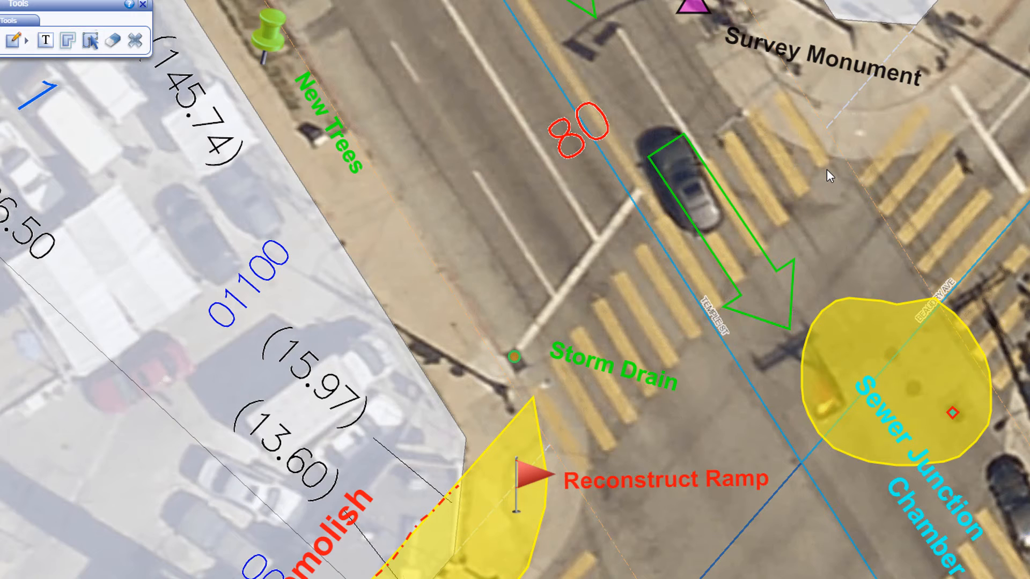
# Reshape the yellow freehand polygon in the intersection by moving vertices on its upper edge slightly outward.
pyautogui.click(90, 39)
pyautogui.moveTo(830, 267); pyautogui.dragTo(911, 360)
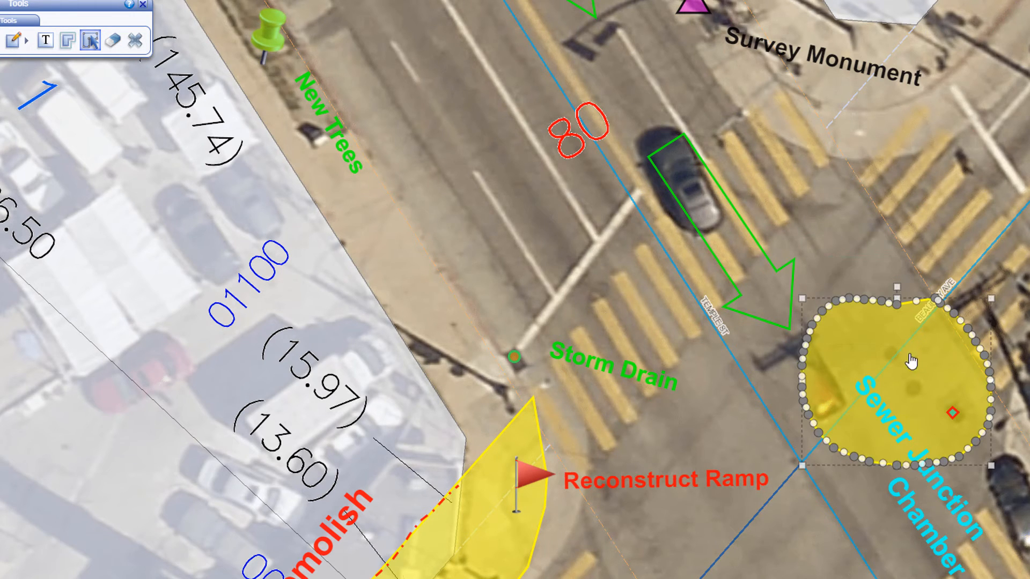
pyautogui.moveTo(897, 307)
pyautogui.mouseDown()
pyautogui.moveTo(894, 296)
pyautogui.moveTo(882, 300)
pyautogui.mouseUp()
pyautogui.click(880, 302)
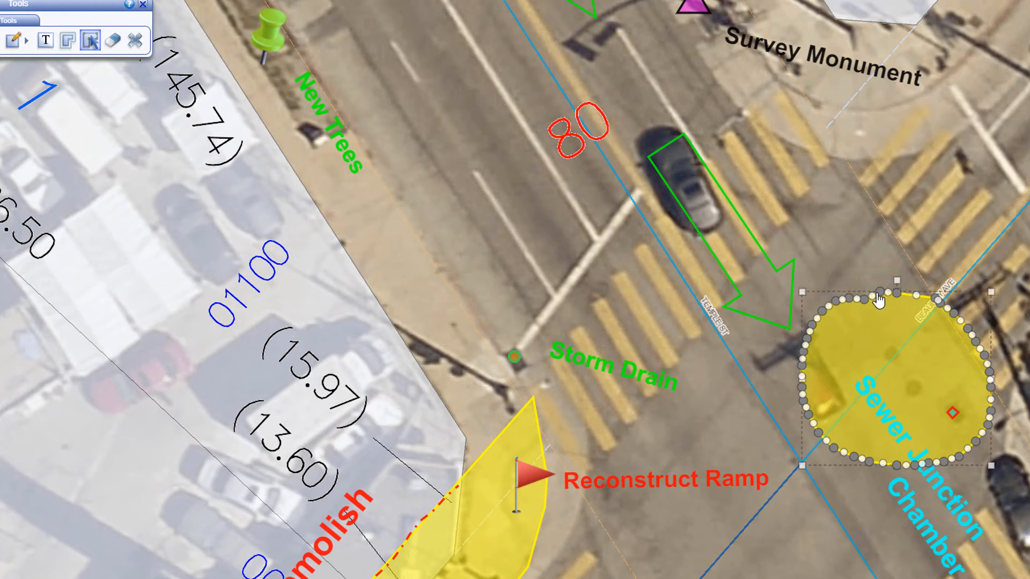
pyautogui.click(866, 299)
pyautogui.press('Escape')
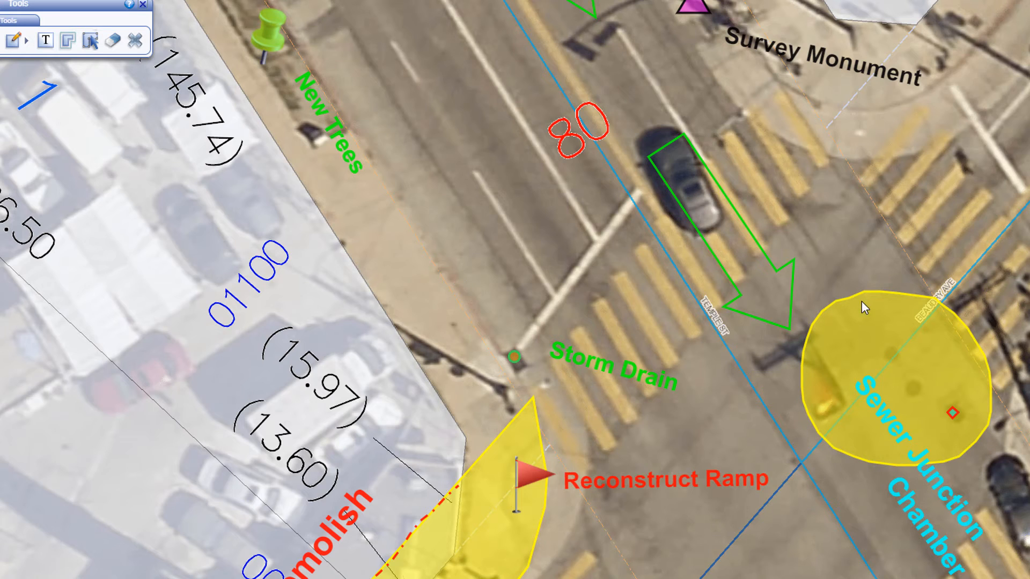
# Rotate the "Storm Drain" label parallel to Temple St and move it onto the sidewalk beside the storm drain marker.
pyautogui.click(96, 44)
pyautogui.moveTo(551, 348); pyautogui.dragTo(638, 410)
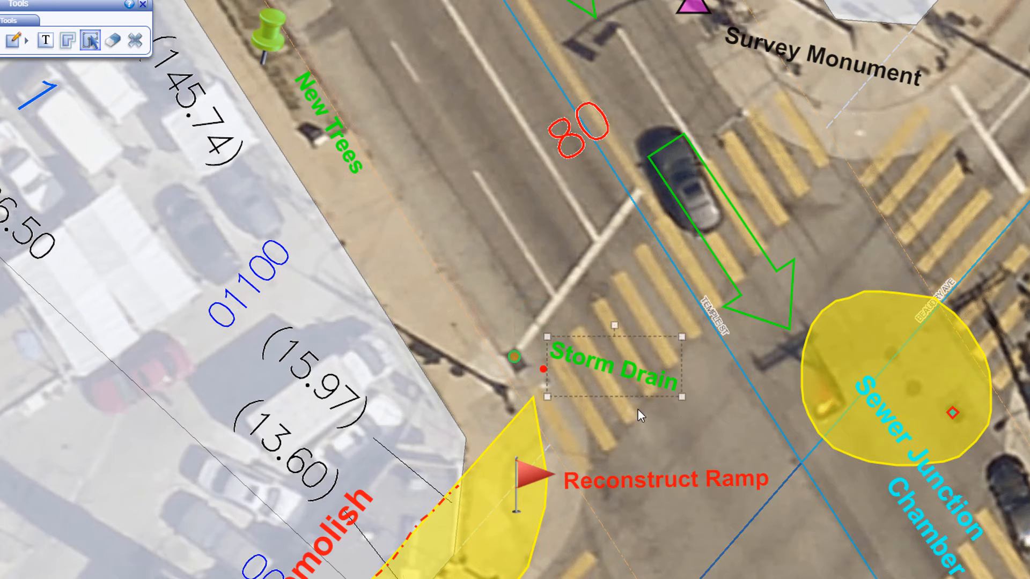
pyautogui.moveTo(615, 326); pyautogui.dragTo(615, 391)
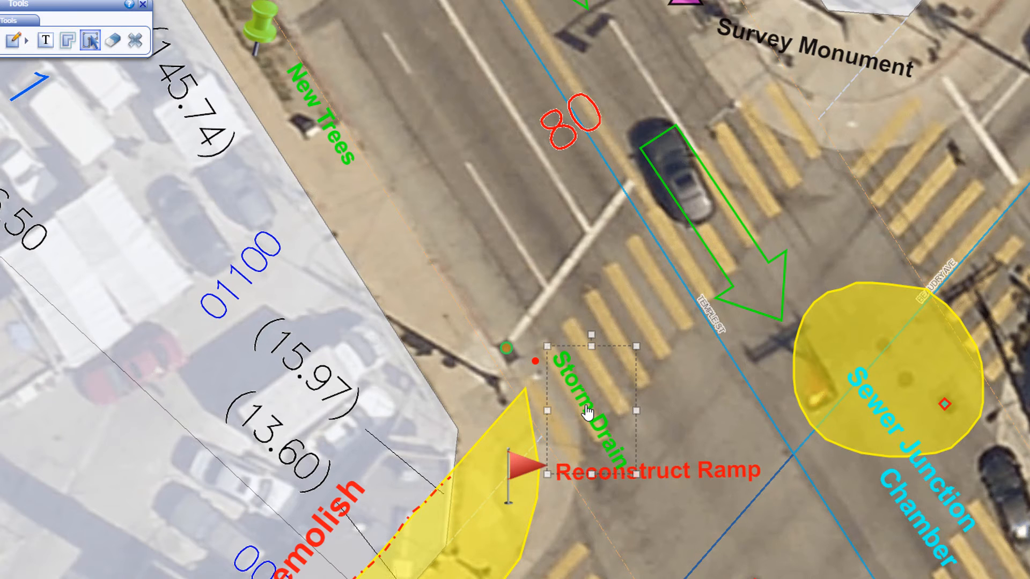
pyautogui.moveTo(587, 412); pyautogui.dragTo(453, 300)
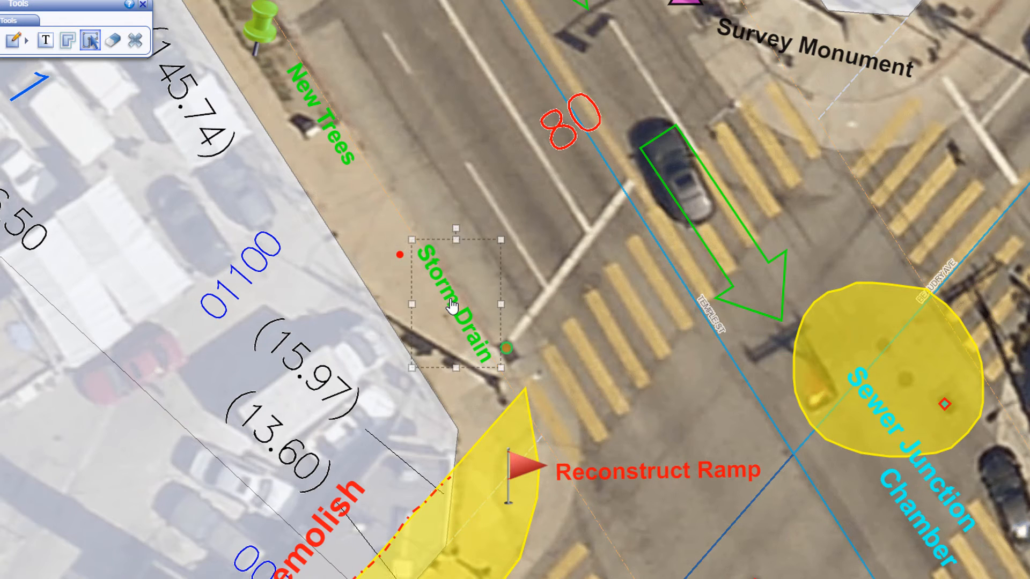
pyautogui.click(469, 270)
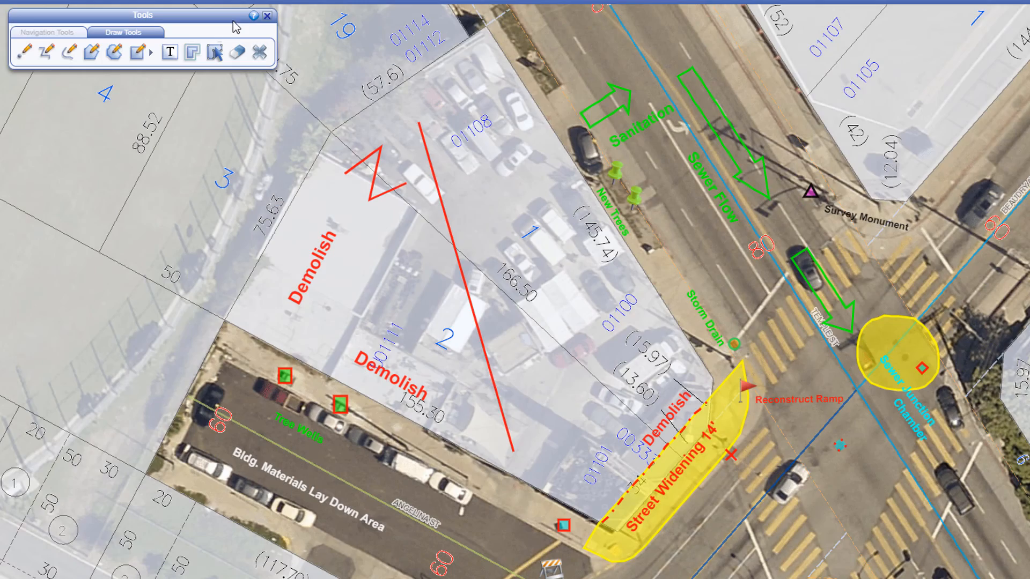
# Erase the cyan marker in the intersection, the cyan-filled box on Angelina St and the yellow street widening polygon.
pyautogui.click(238, 52)
pyautogui.click(838, 444)
pyautogui.click(563, 526)
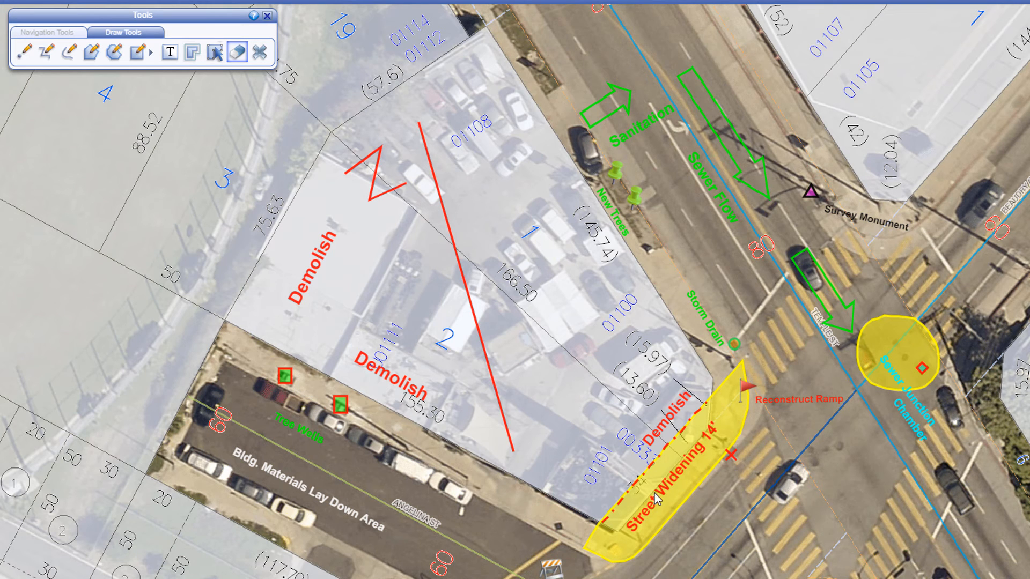
pyautogui.moveTo(649, 484); pyautogui.dragTo(671, 514)
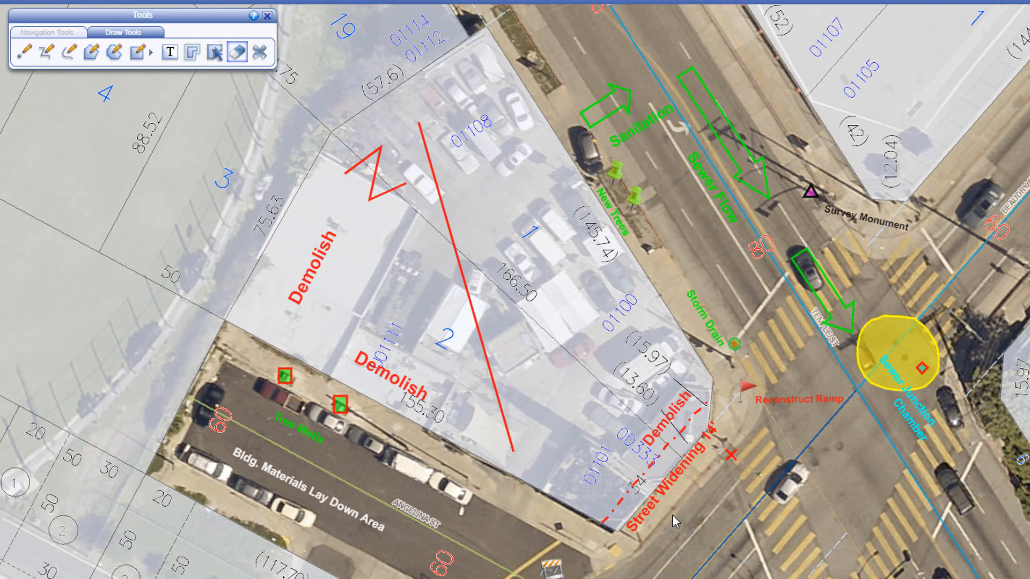
# Place a 20pt "TEST" text label on lot 2 and erase it.
pyautogui.click(169, 51)
pyautogui.click(345, 300)
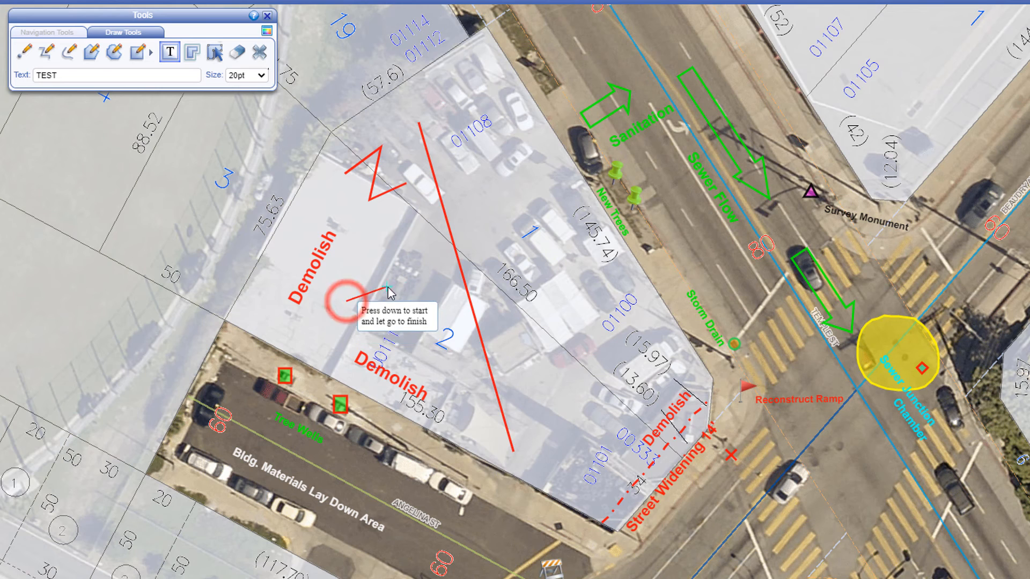
pyautogui.click(237, 51)
pyautogui.moveTo(333, 277); pyautogui.dragTo(366, 314)
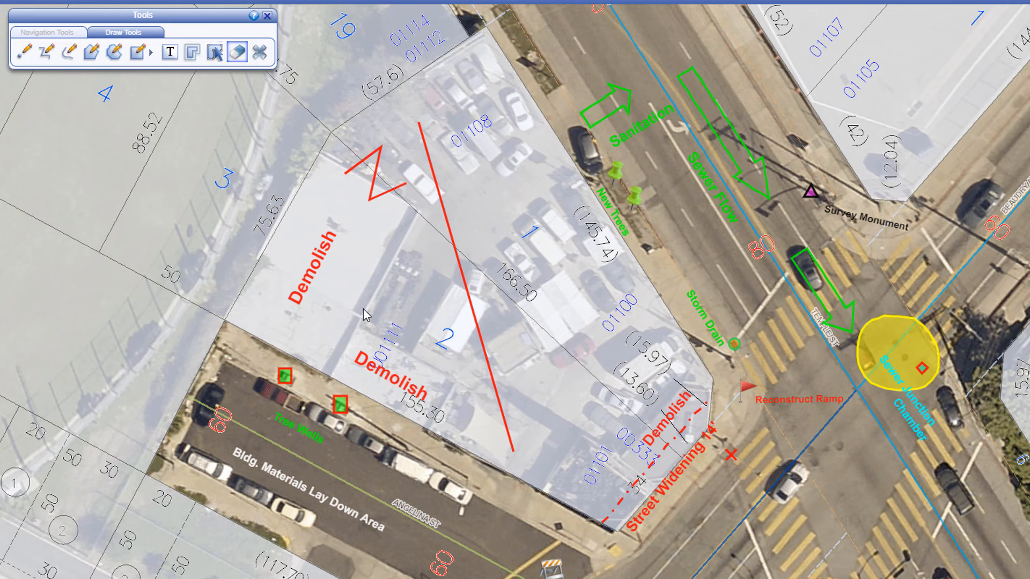
# Move the "Street Widening 14'" label slightly away from the lot toward the roadway.
pyautogui.click(214, 52)
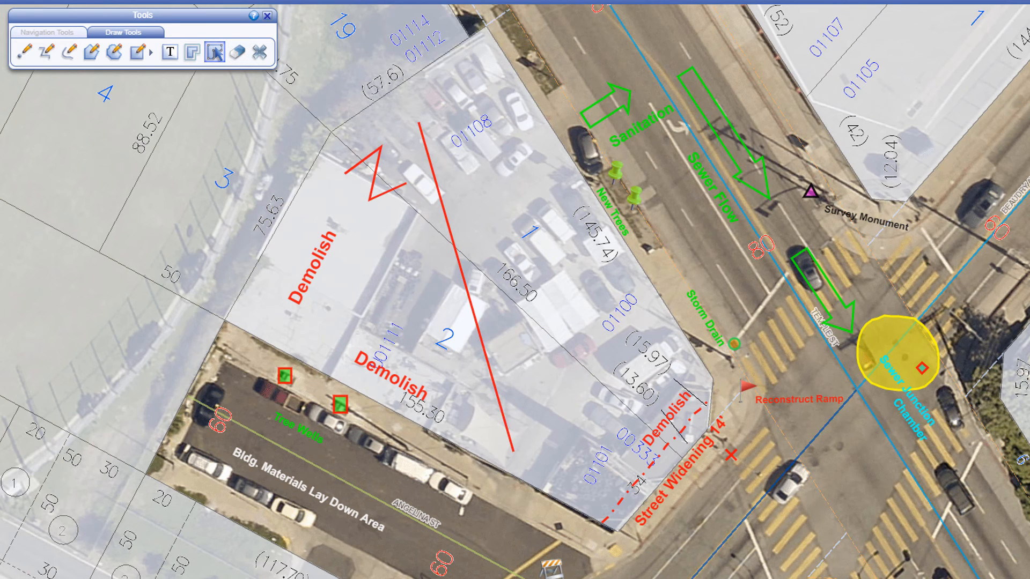
# Insert building.JPG from File Explorer's resources folder onto the map below the intersection, adjust its position and enlarge it slightly.
pyautogui.hotkey('alt', 'Tab')
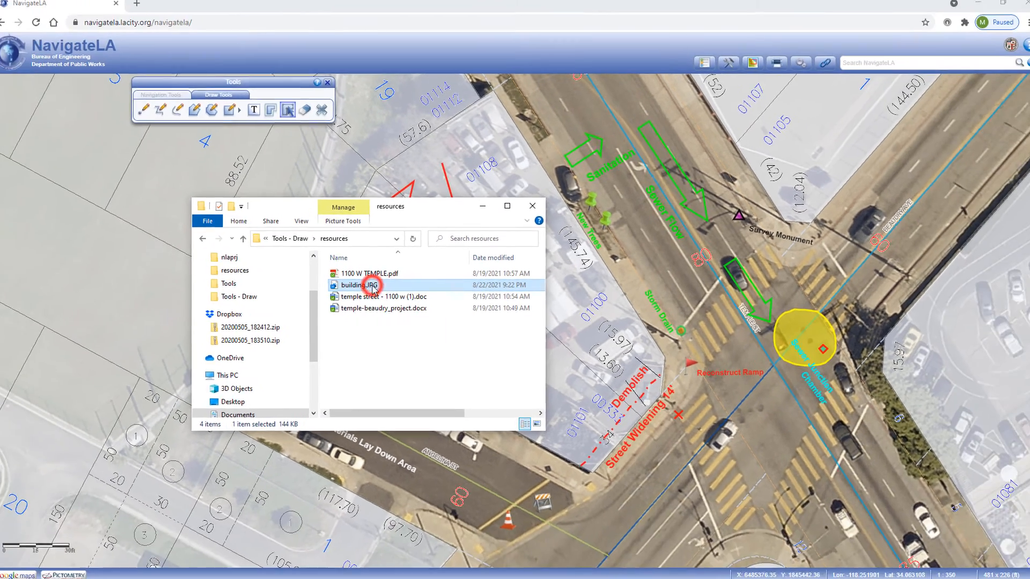
pyautogui.moveTo(310, 284); pyautogui.dragTo(1029, 578)
pyautogui.moveTo(900, 515); pyautogui.dragTo(839, 514)
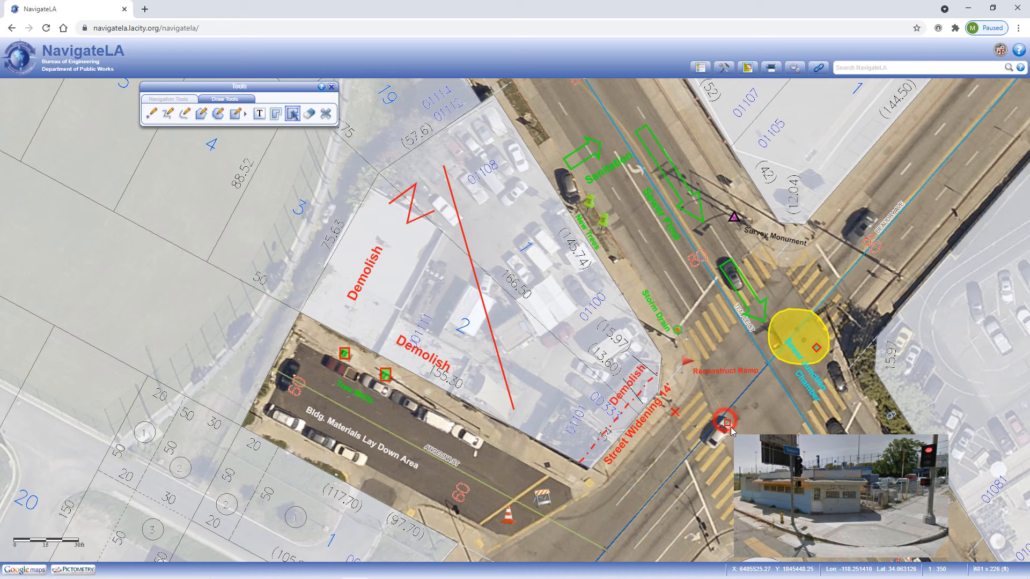
pyautogui.click(891, 525)
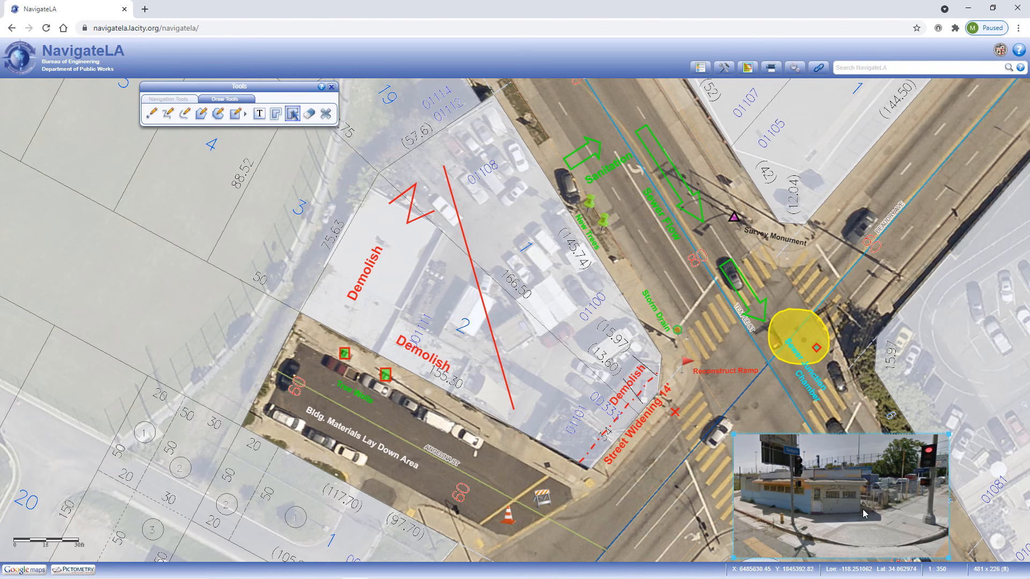
pyautogui.moveTo(862, 510); pyautogui.dragTo(851, 490)
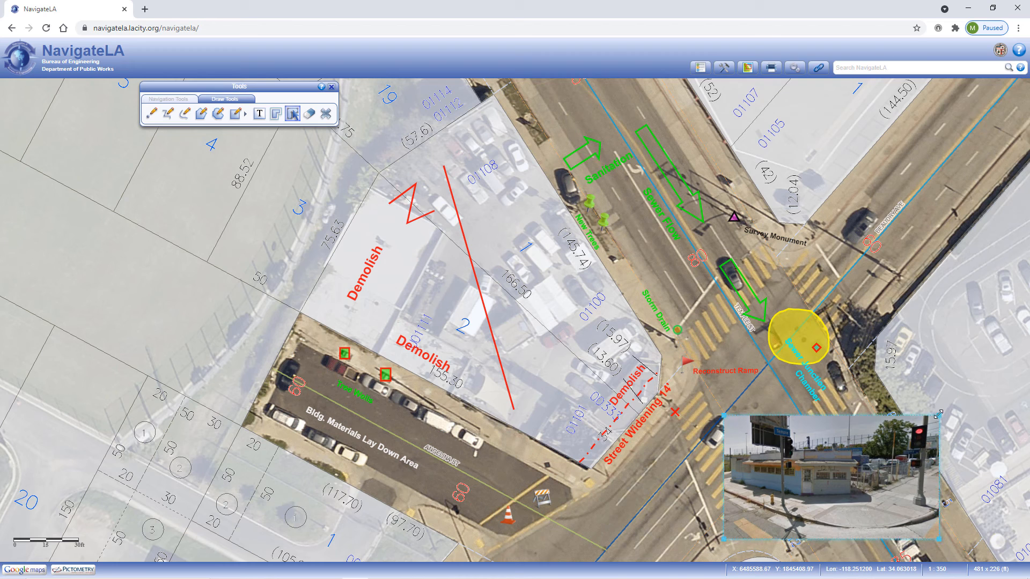
pyautogui.moveTo(938, 414)
pyautogui.mouseDown()
pyautogui.moveTo(1010, 368)
pyautogui.moveTo(1013, 351)
pyautogui.moveTo(985, 363)
pyautogui.moveTo(952, 410)
pyautogui.mouseUp()
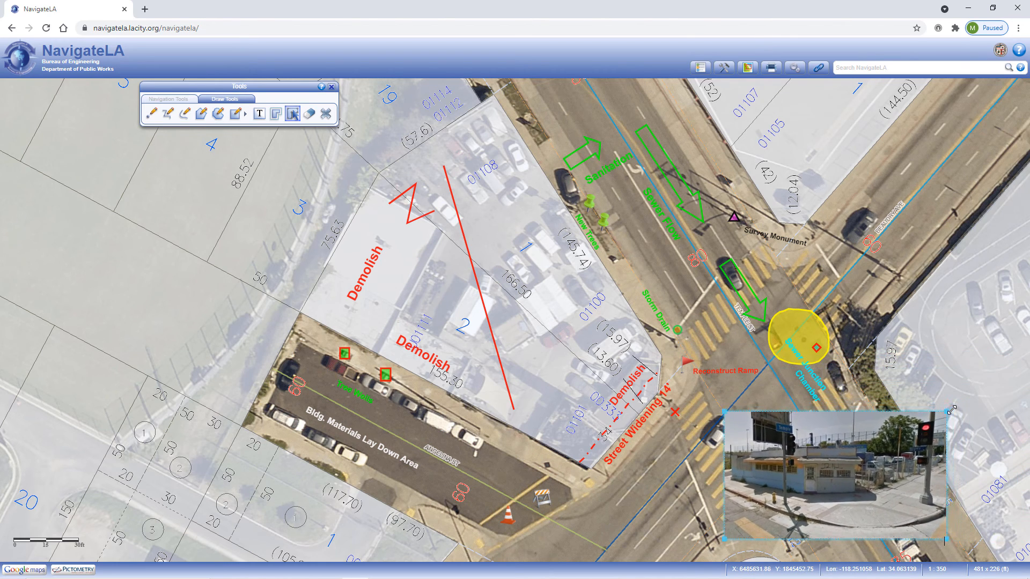
pyautogui.click(963, 418)
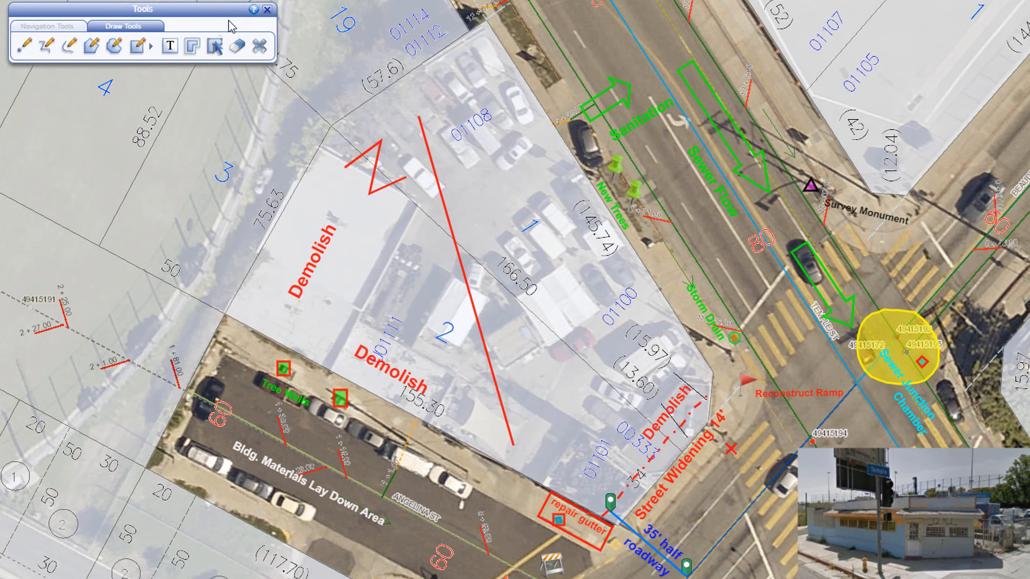
# Remove all markups from the map and confirm the deletion.
pyautogui.click(259, 50)
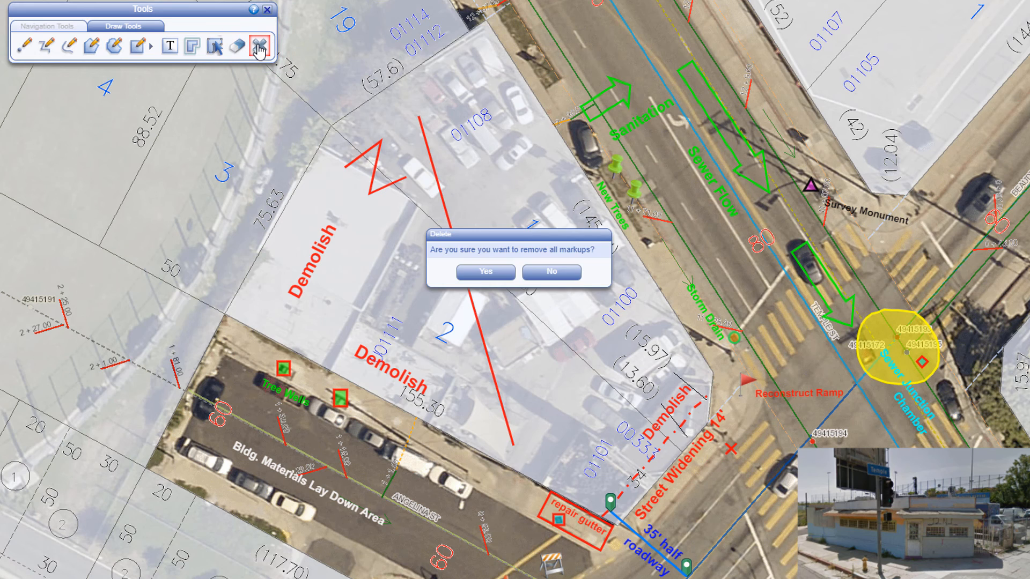
pyautogui.click(471, 275)
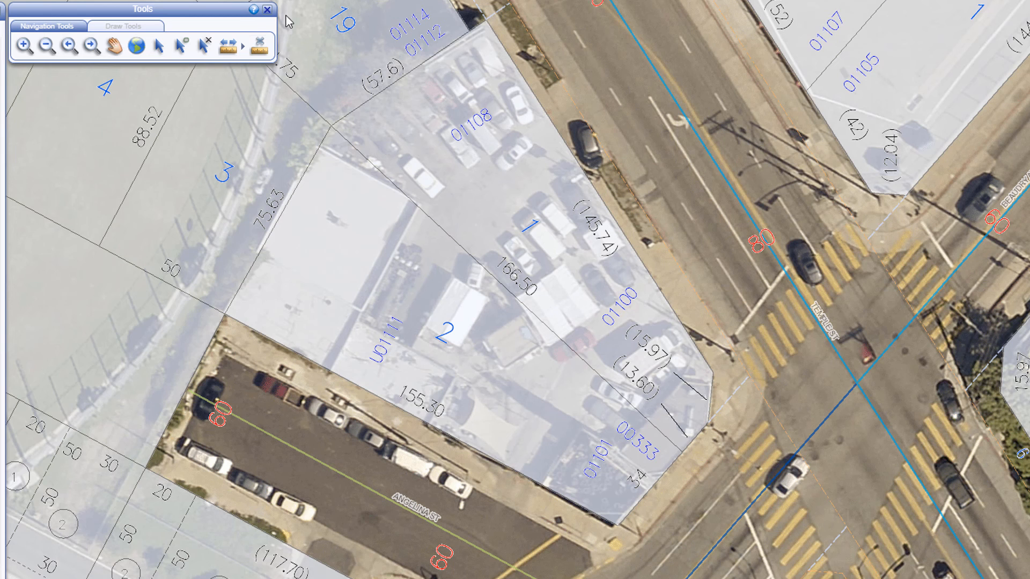
# Open the tool descriptions help and go to the Draw Toolbar section.
pyautogui.click(253, 11)
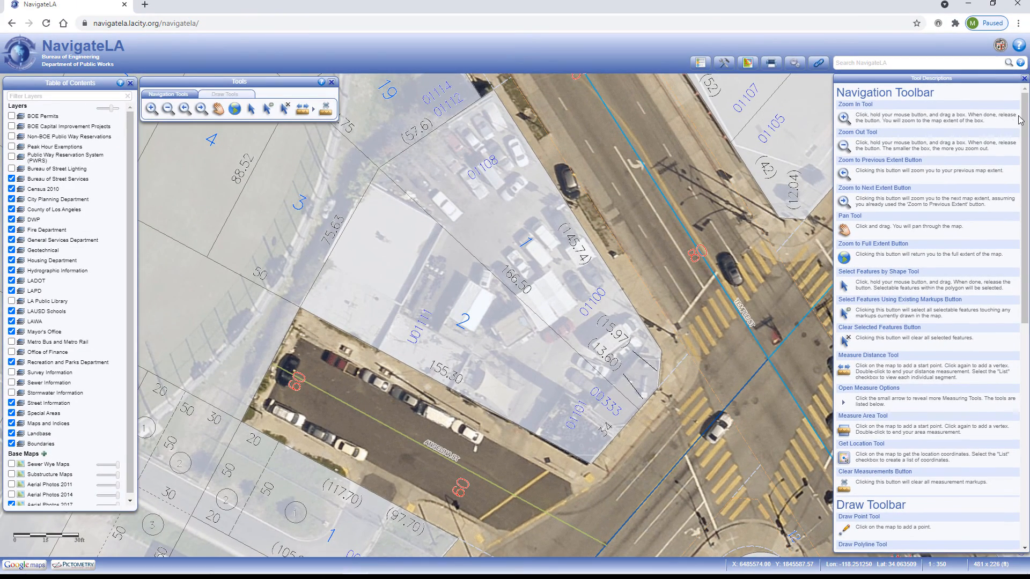
pyautogui.moveTo(1020, 120); pyautogui.dragTo(1025, 325)
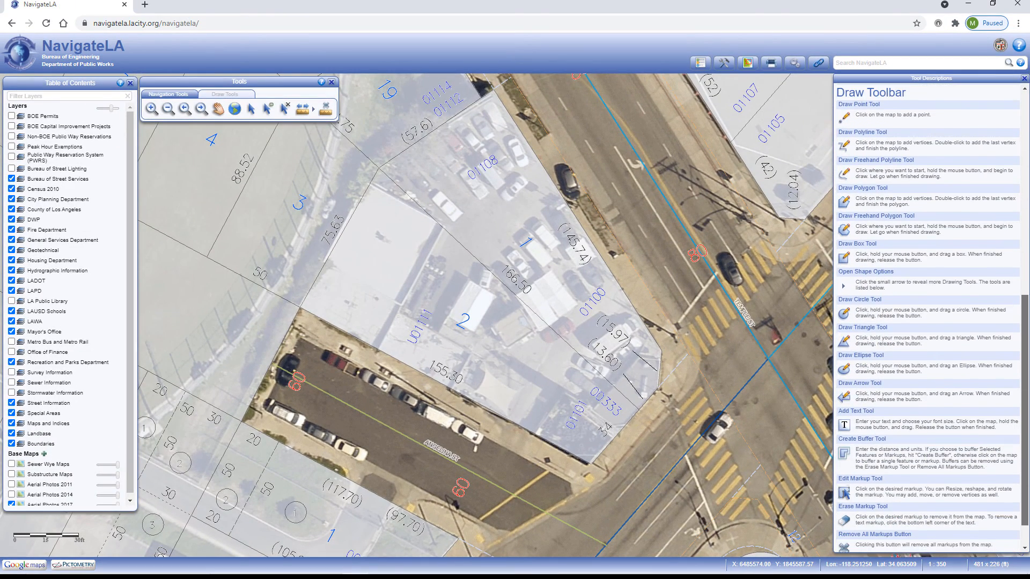